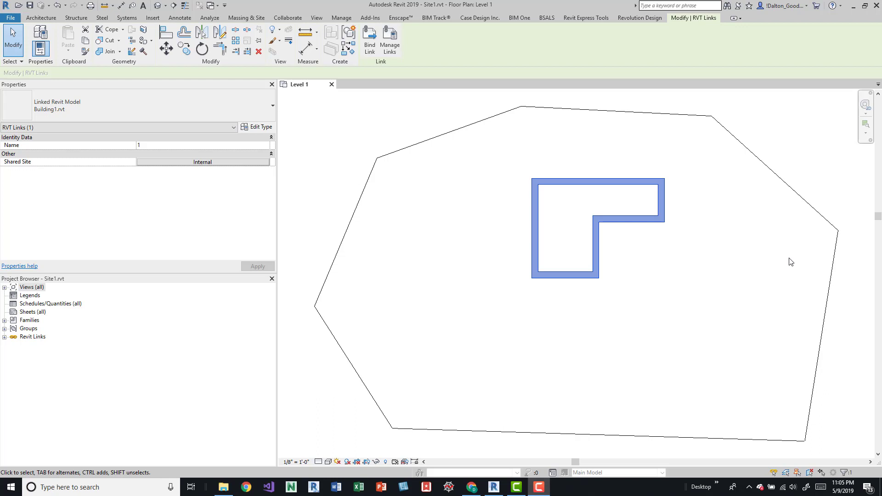
pyautogui.click(246, 19)
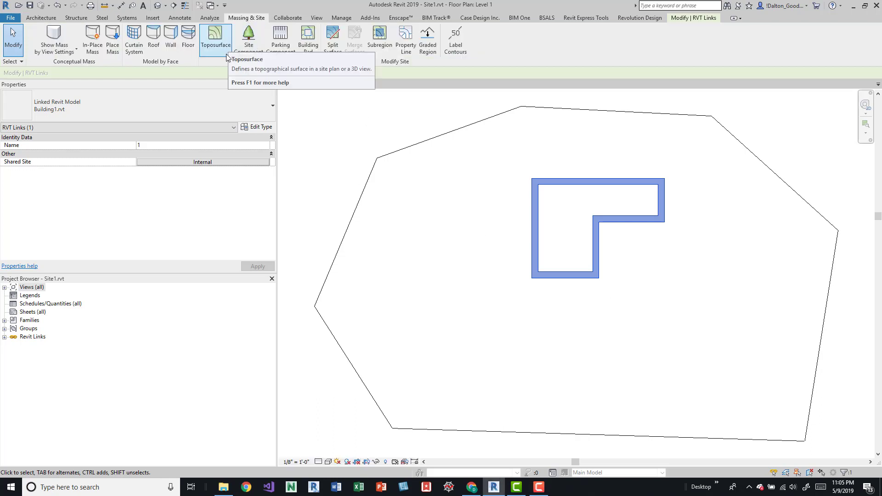
pyautogui.click(487, 175)
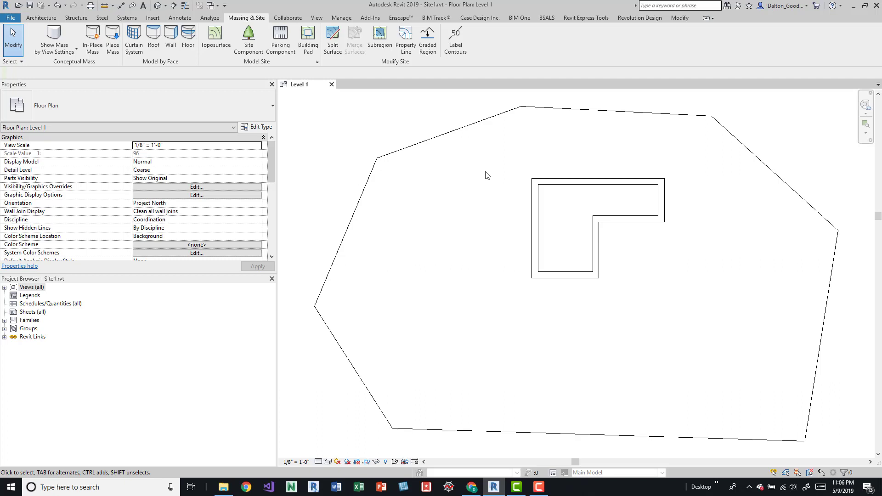
pyautogui.click(547, 187)
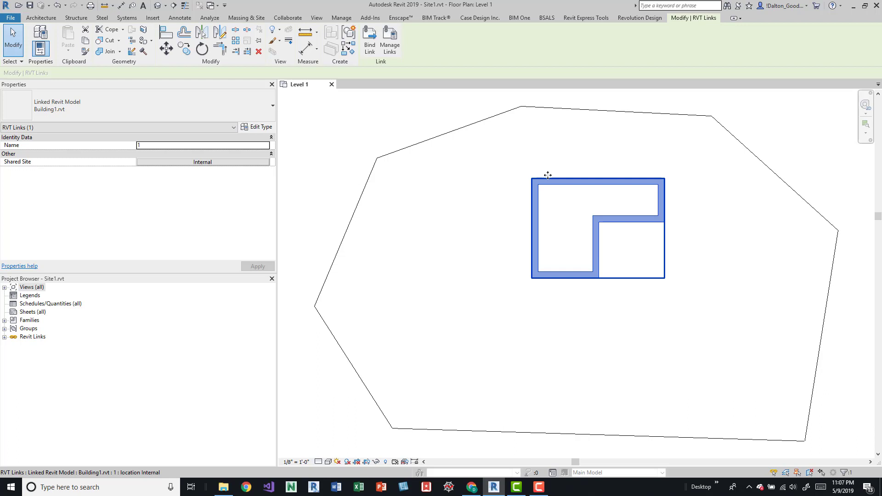
pyautogui.click(670, 146)
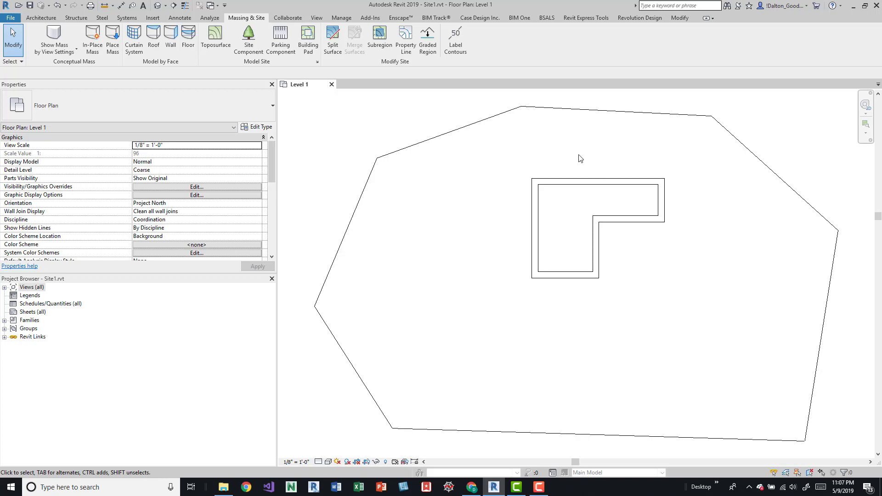
# Check the East, Internal and West positions of the linked Building1.rvt and record the link's current position as Internal
pyautogui.click(566, 182)
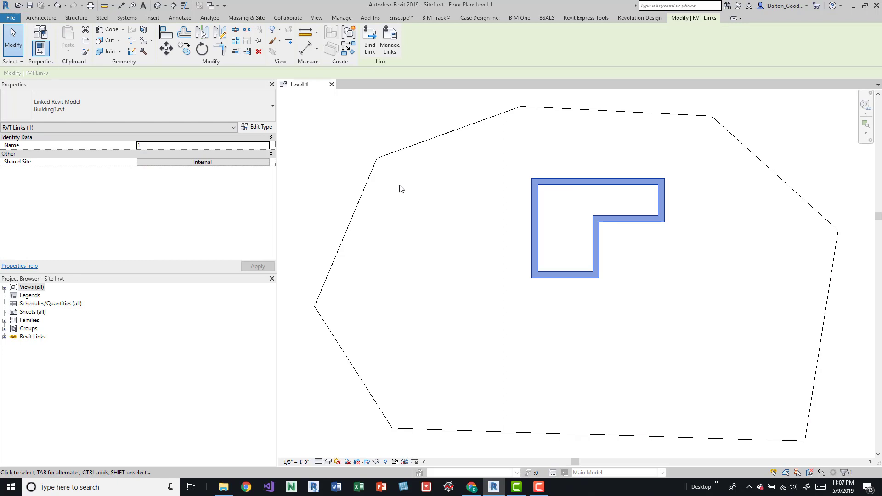
pyautogui.click(217, 163)
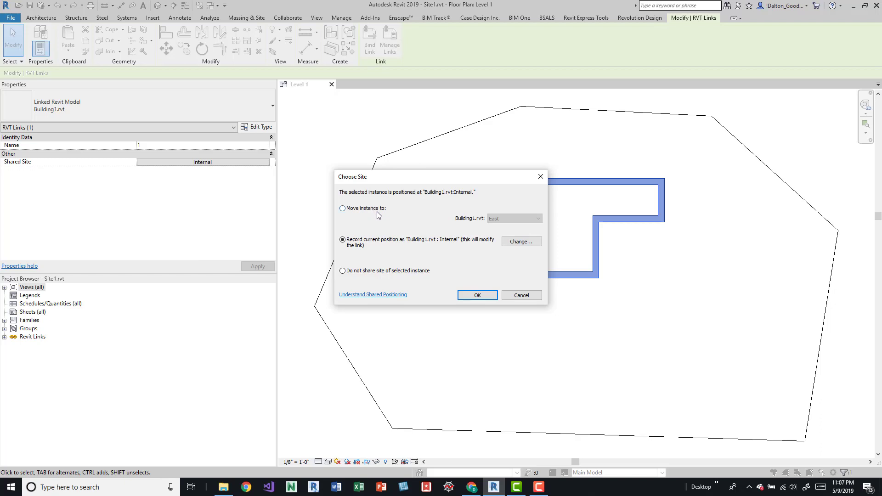
pyautogui.click(521, 243)
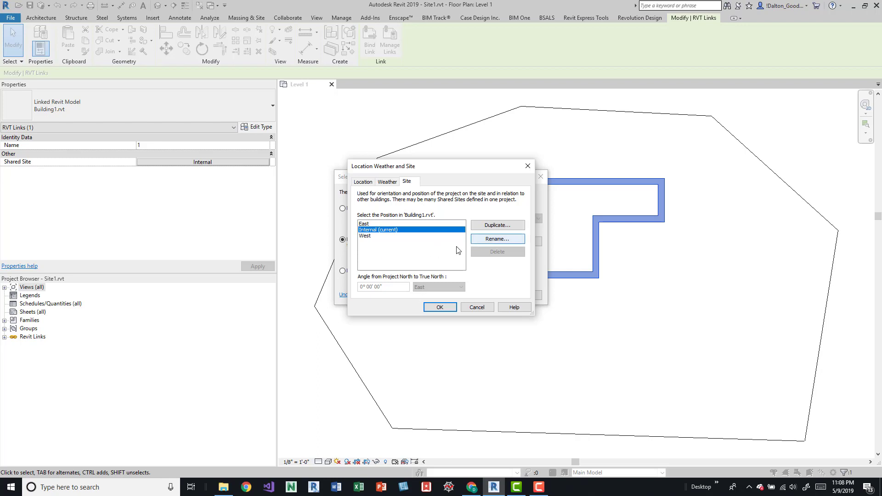
pyautogui.click(366, 237)
pyautogui.press('Up')
pyautogui.press('Up')
pyautogui.press('Down')
pyautogui.press('Down')
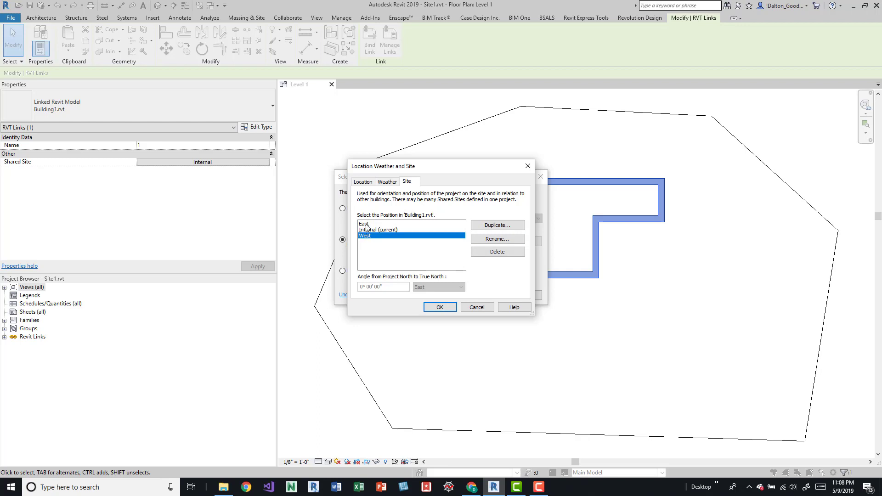
pyautogui.press('Up')
pyautogui.press('Up')
pyautogui.press('Down')
pyautogui.press('Down')
pyautogui.press('Up')
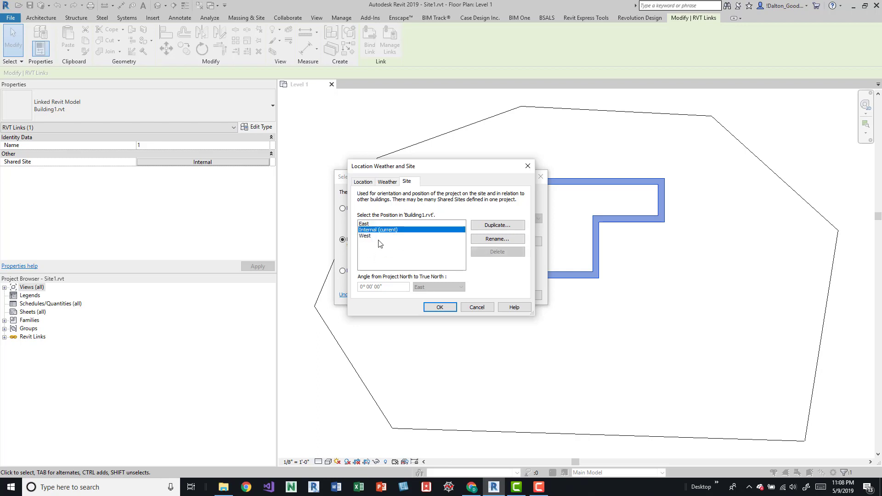
pyautogui.click(439, 307)
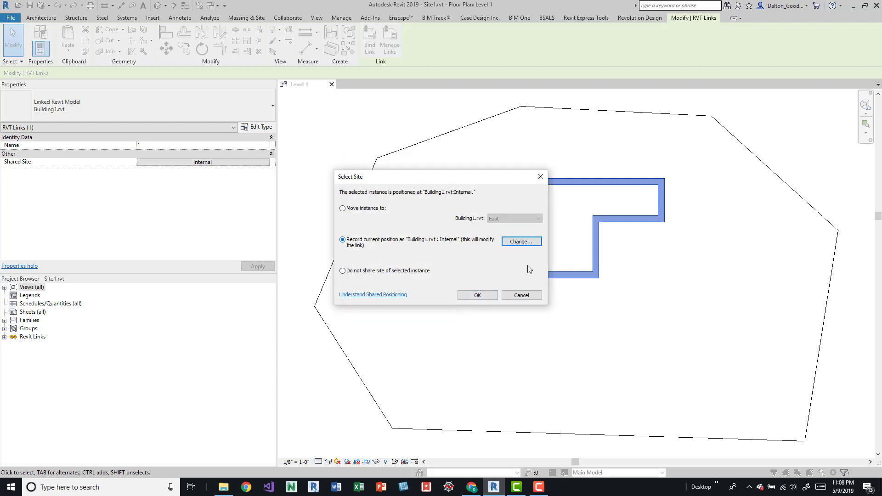
pyautogui.click(477, 297)
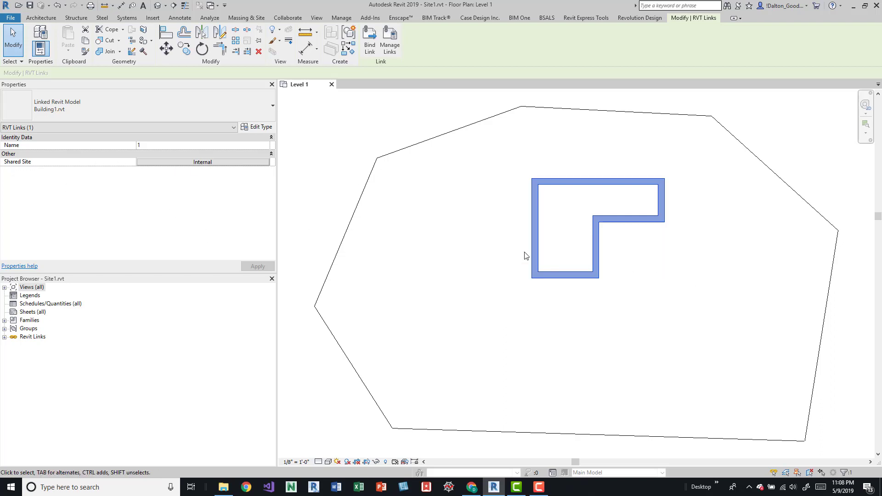
# Move the linked building south until it straddles the lower boundary line of the site
pyautogui.moveTo(595, 276); pyautogui.dragTo(594, 324)
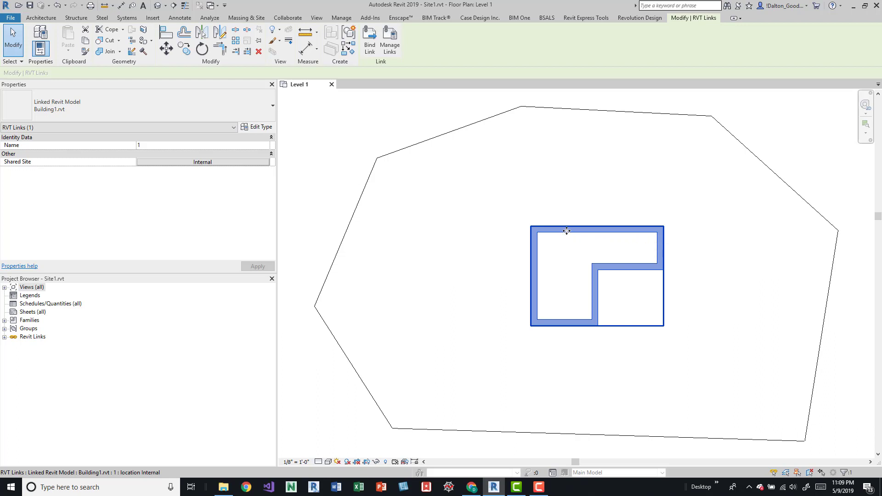
pyautogui.scroll(-2, 557, 246)
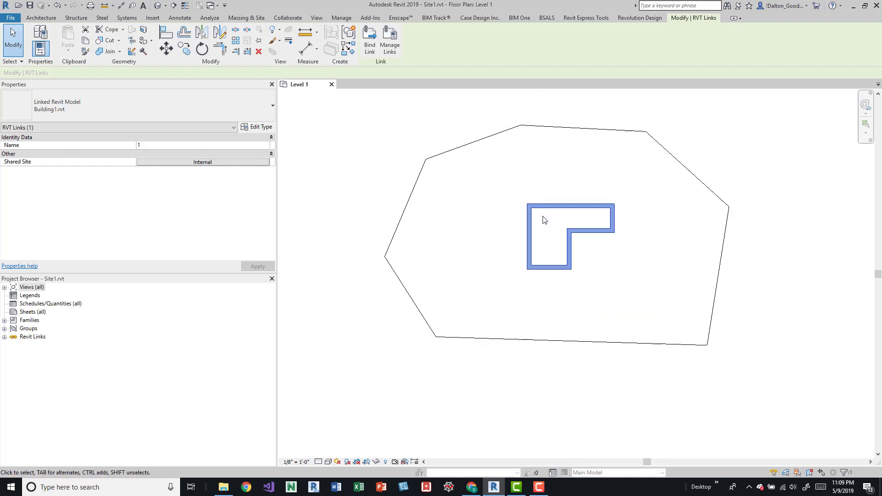
pyautogui.moveTo(554, 204); pyautogui.dragTo(561, 301)
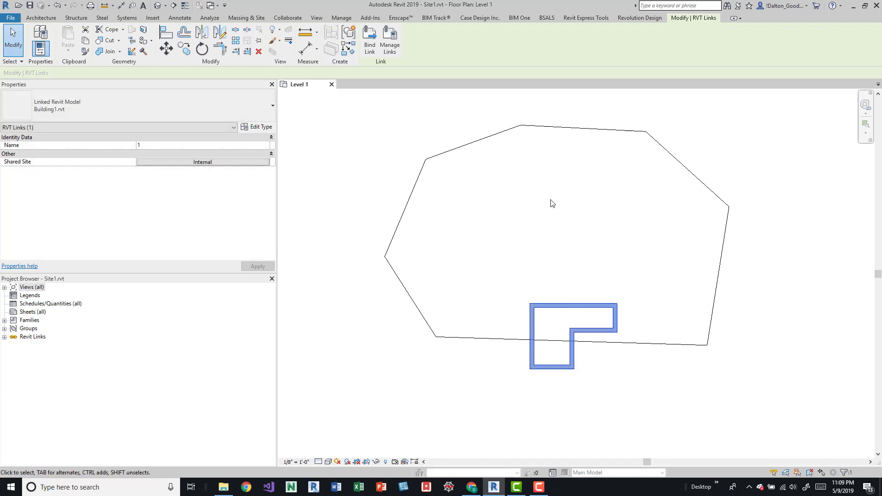
# Move the linked Building1.rvt instance to its Internal shared site
pyautogui.click(219, 162)
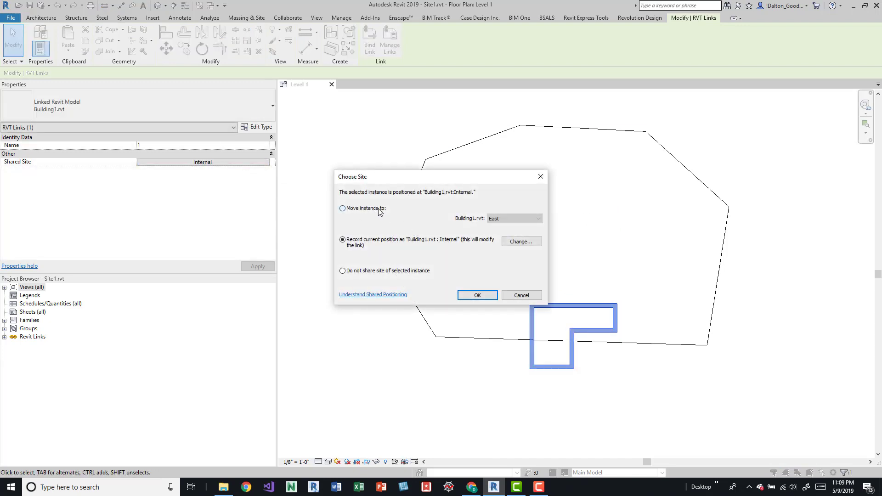
pyautogui.click(509, 219)
pyautogui.click(509, 234)
pyautogui.click(478, 295)
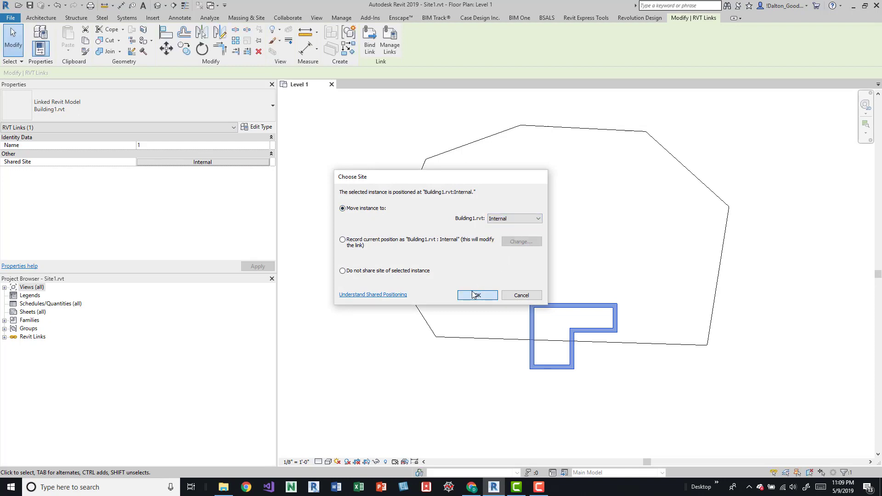
# Move the linked Building1.rvt instance to its East shared site and save the new position back to the link
pyautogui.click(219, 163)
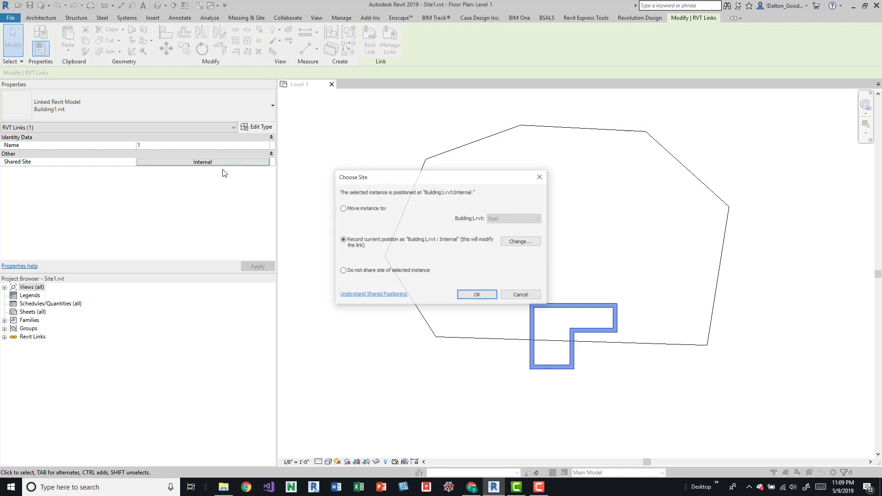
pyautogui.click(373, 211)
pyautogui.click(515, 219)
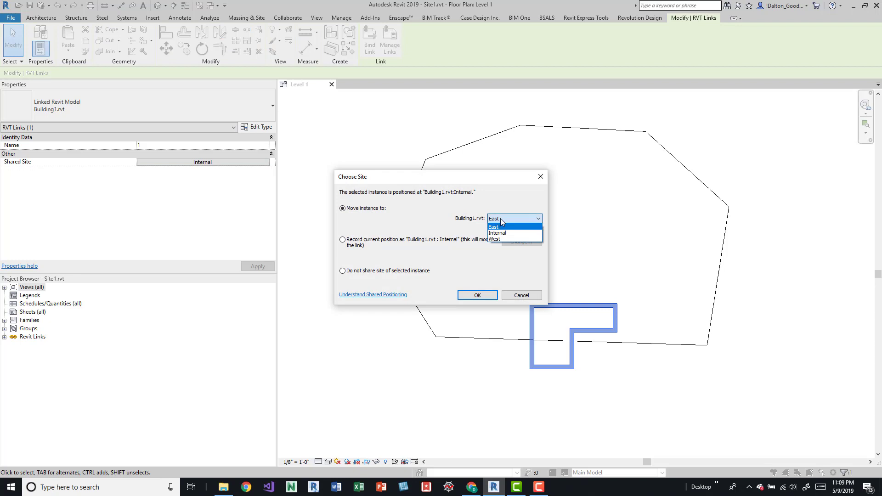
pyautogui.click(501, 225)
pyautogui.click(480, 295)
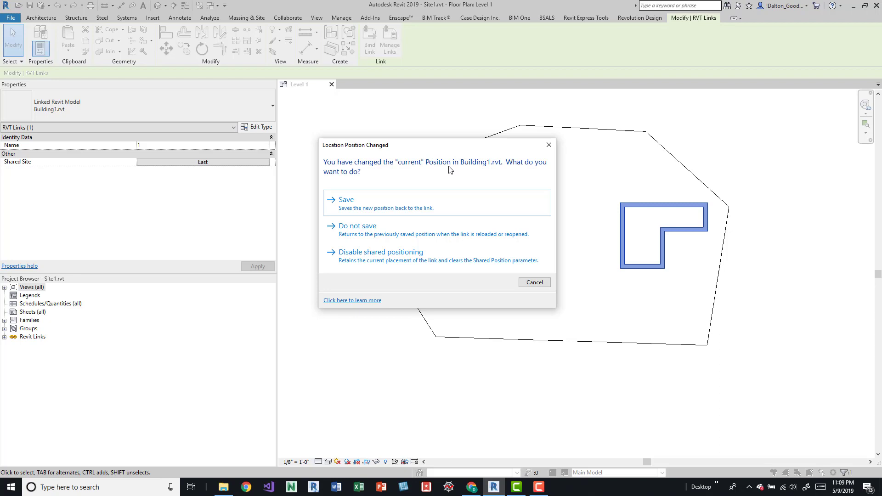
pyautogui.click(388, 206)
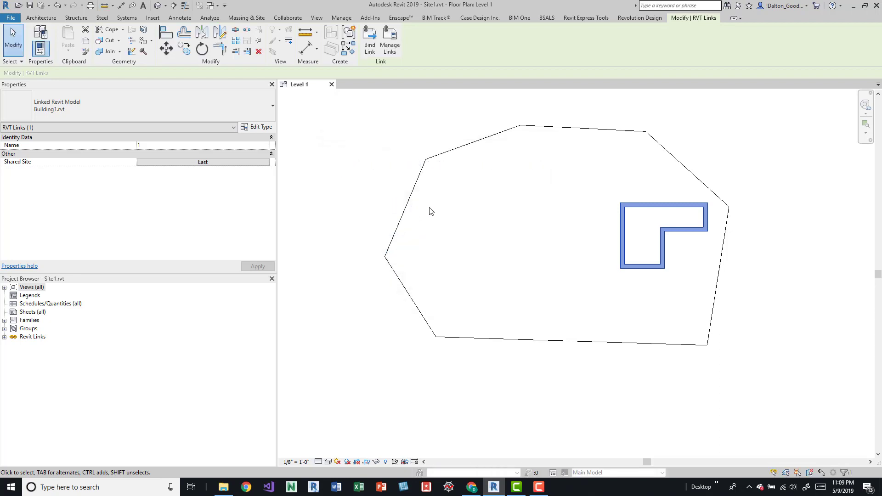
# Return the linked building from the East shared site to the Internal shared site
pyautogui.click(240, 162)
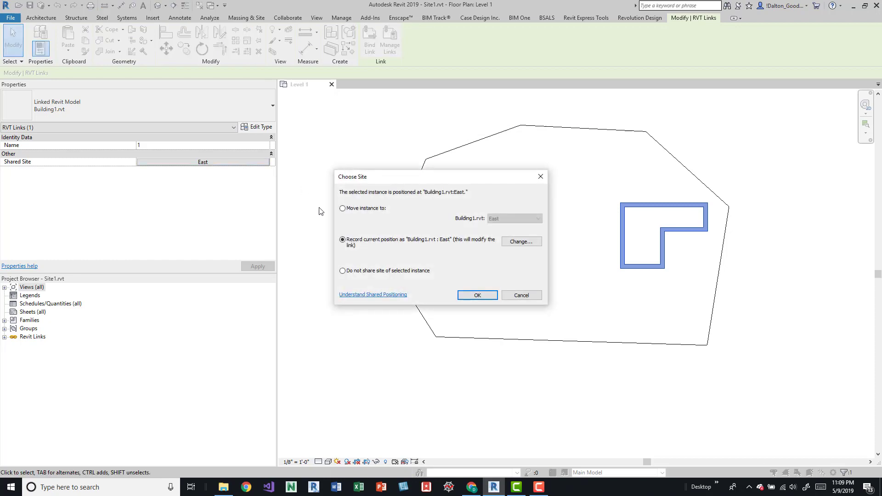
pyautogui.click(372, 210)
pyautogui.click(510, 218)
pyautogui.click(502, 234)
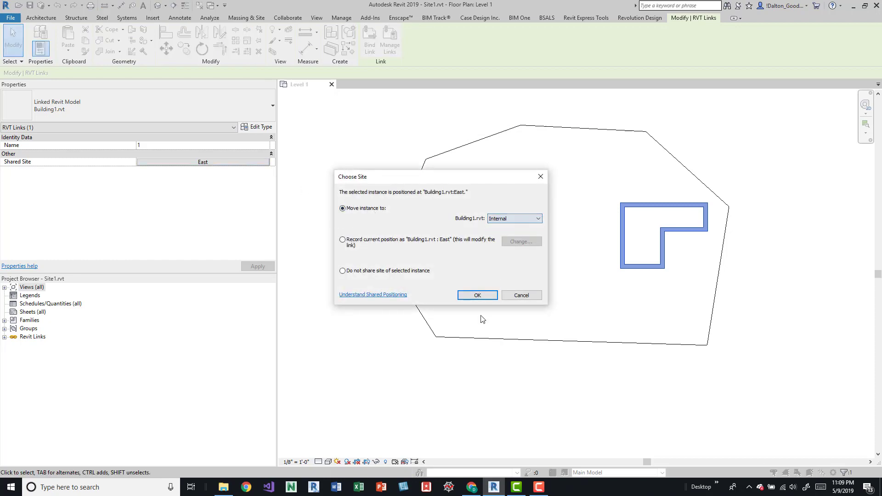
pyautogui.click(478, 296)
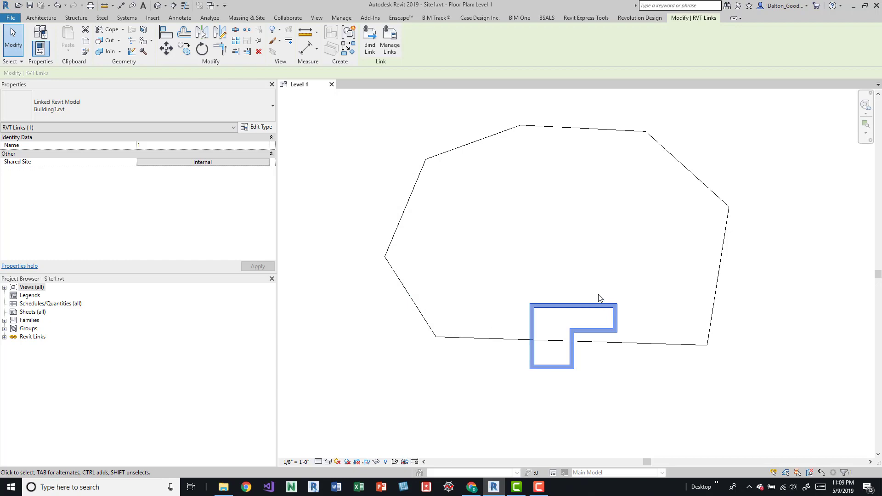
# Move the linked building to the west side of the site, inside the boundary, without saving the position back to the link
pyautogui.click(216, 167)
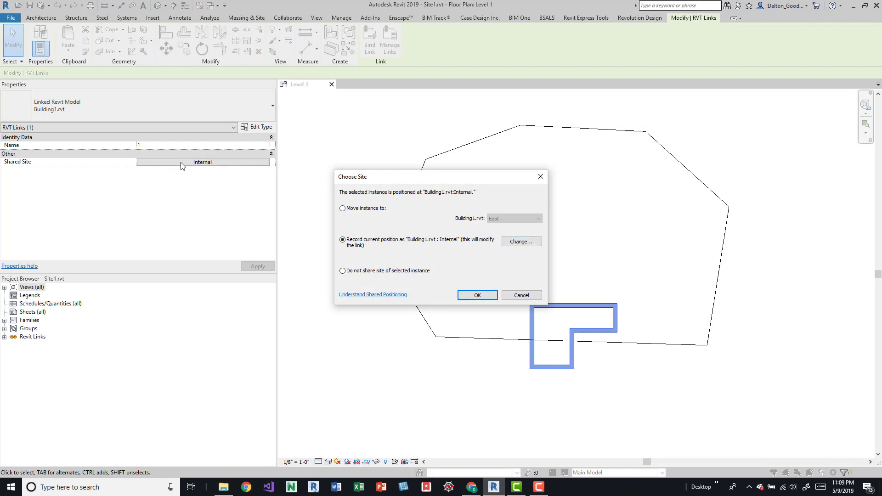
pyautogui.click(540, 178)
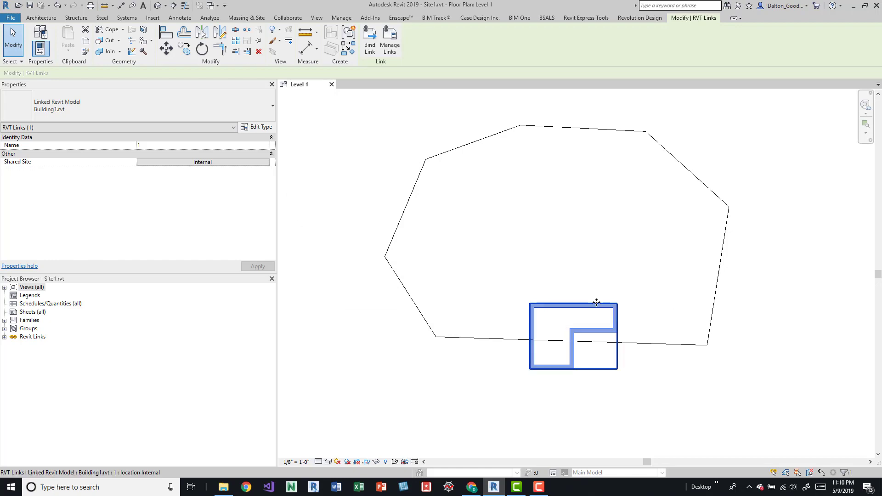
pyautogui.moveTo(597, 302); pyautogui.dragTo(496, 224)
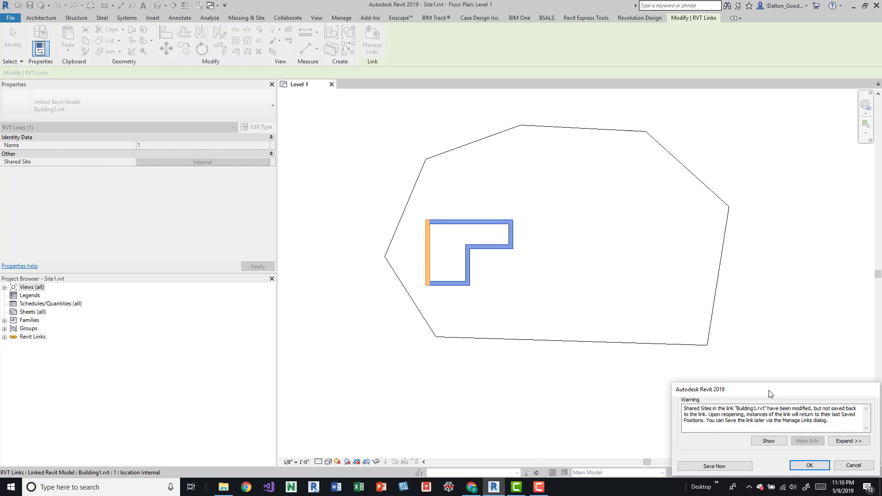
pyautogui.moveTo(771, 393); pyautogui.dragTo(565, 229)
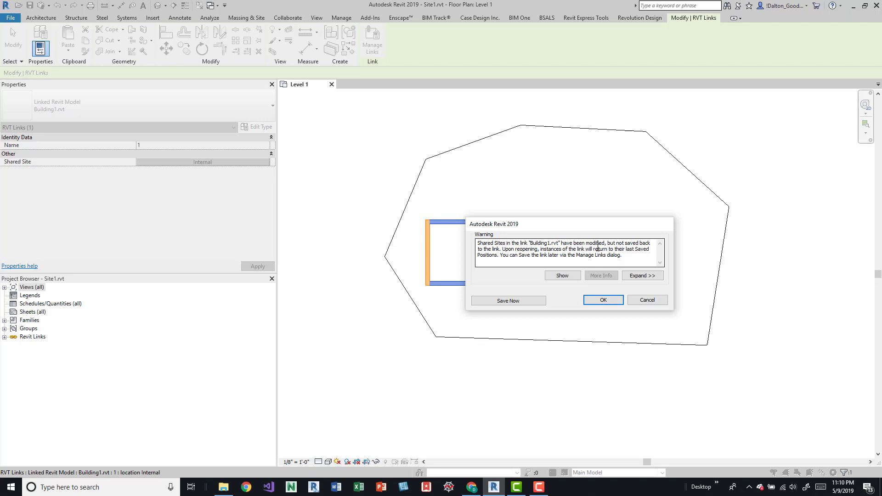
pyautogui.click(632, 305)
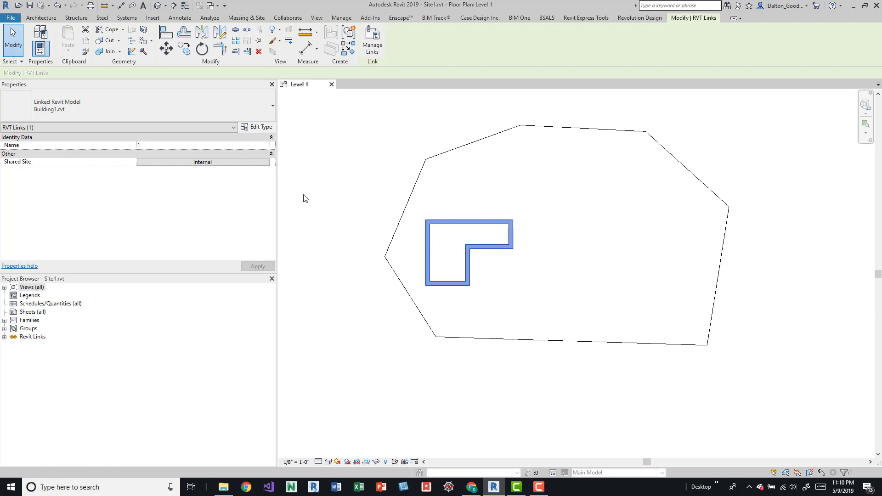
# Examine the linked building's shared site options, including the named positions it can move to or be recorded as
pyautogui.click(224, 163)
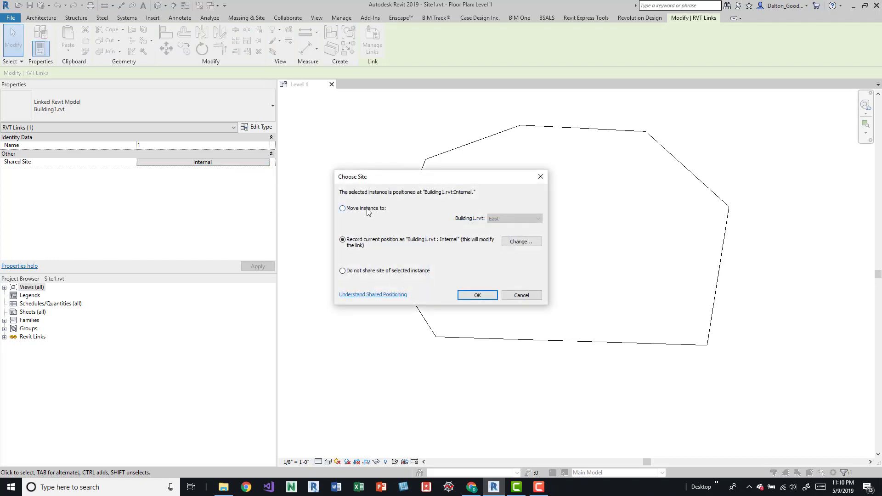
pyautogui.click(386, 209)
pyautogui.click(529, 220)
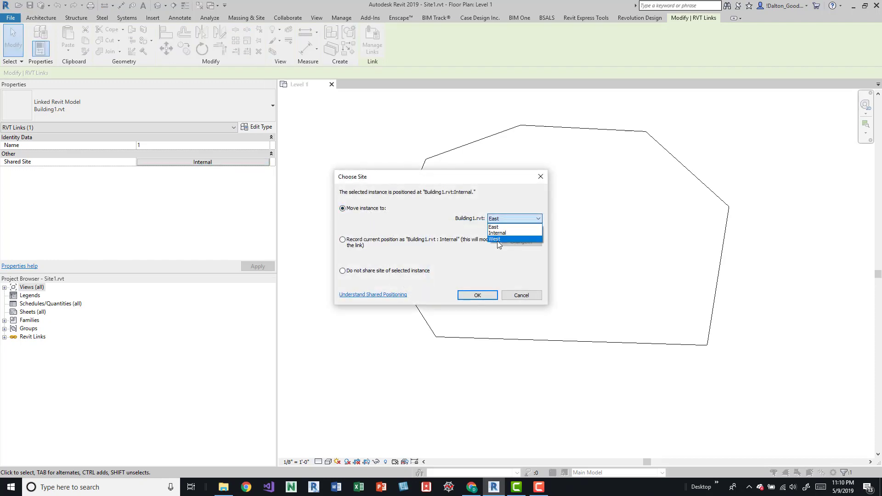
pyautogui.click(475, 194)
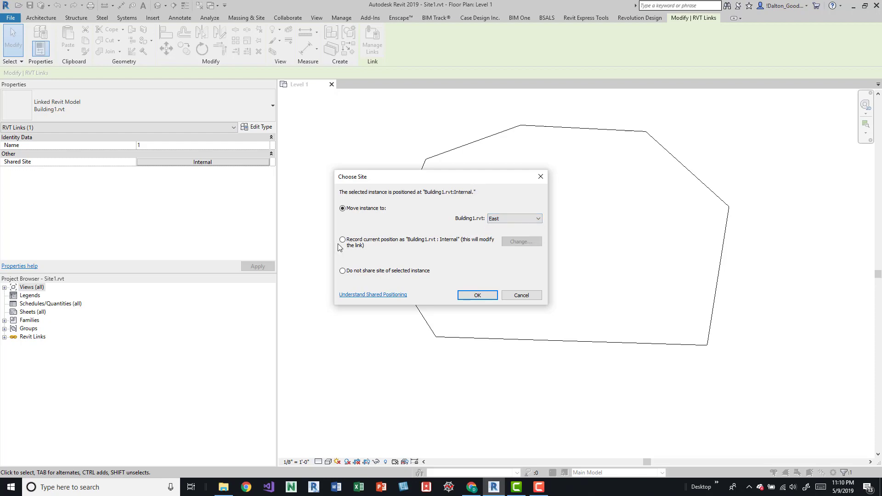
pyautogui.click(351, 240)
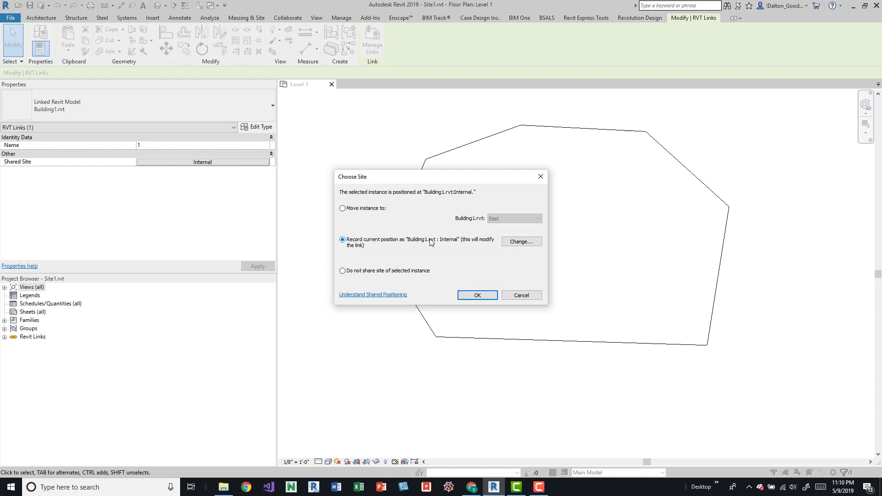
pyautogui.click(510, 244)
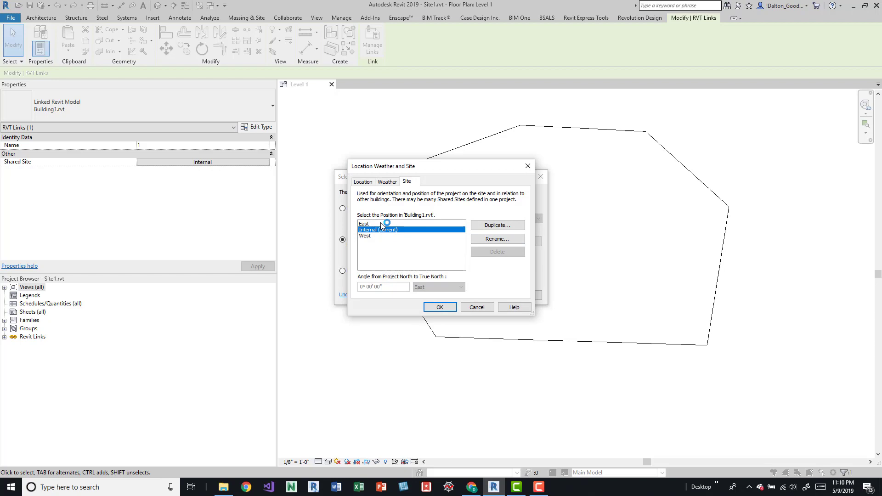
pyautogui.click(381, 224)
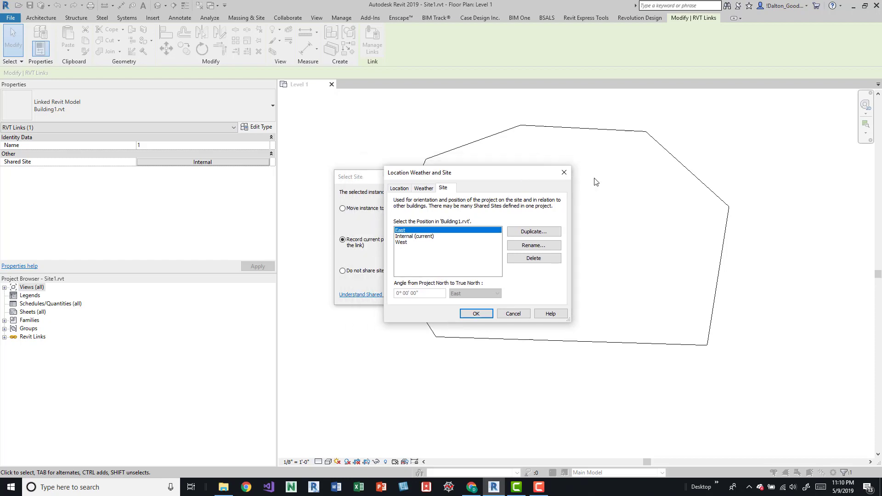
pyautogui.moveTo(483, 171); pyautogui.dragTo(599, 178)
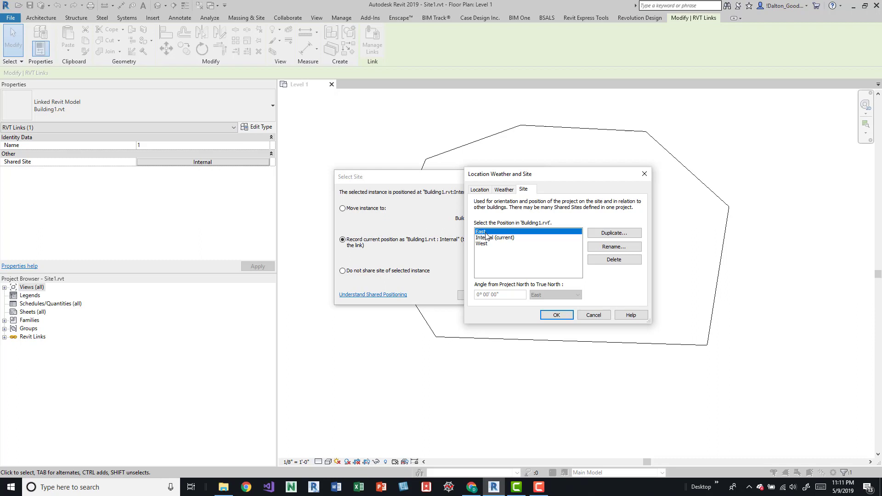
pyautogui.click(593, 316)
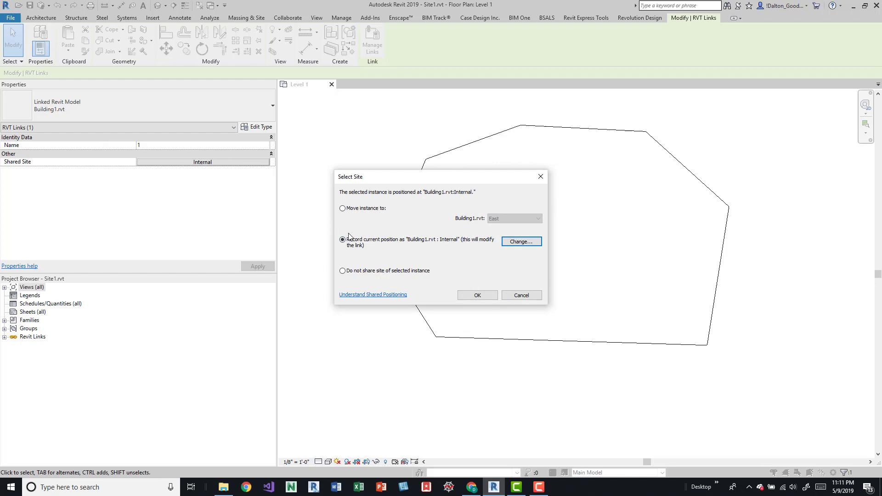
# Move the linked building from its Internal position to the East shared site
pyautogui.moveTo(417, 179); pyautogui.dragTo(504, 311)
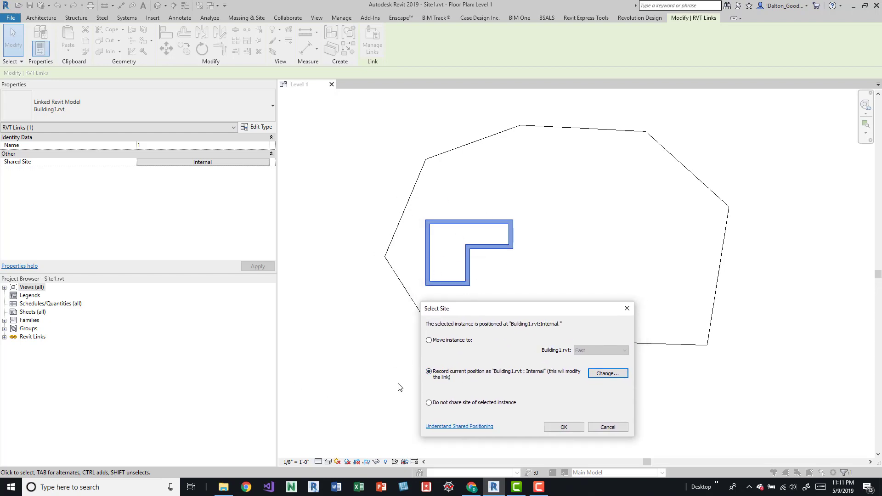
pyautogui.click(438, 340)
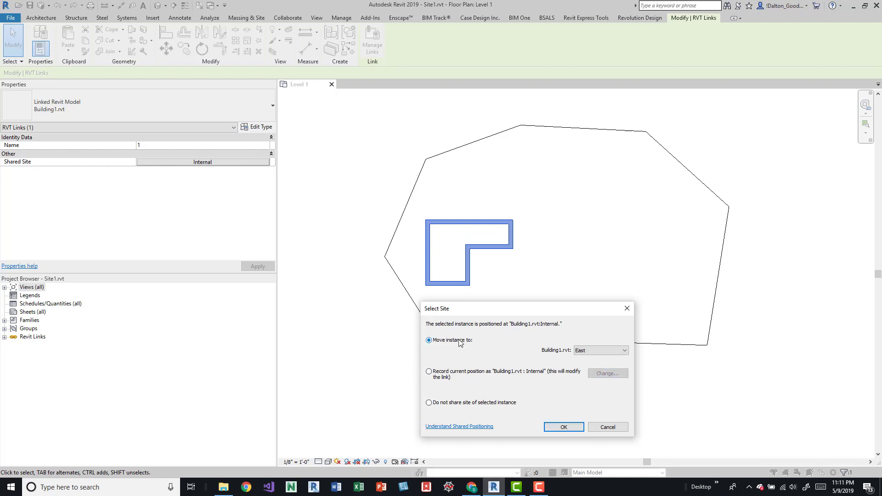
pyautogui.click(597, 353)
pyautogui.click(598, 350)
pyautogui.click(598, 350)
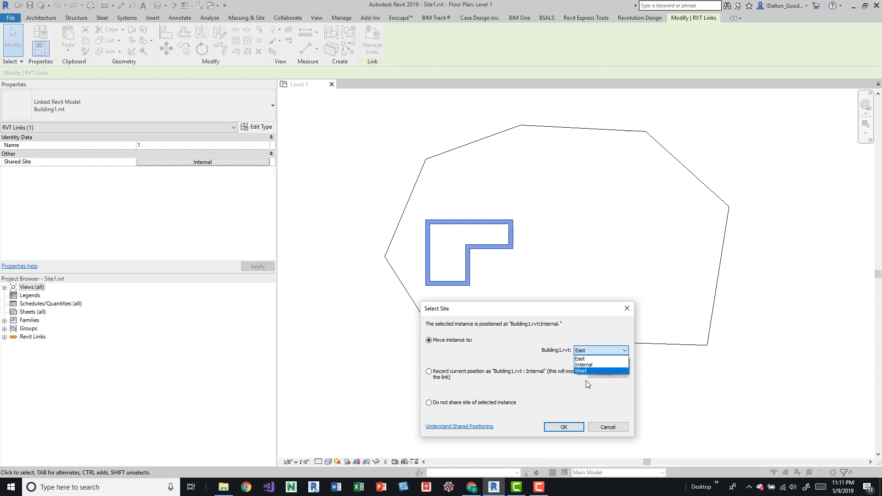
pyautogui.click(586, 359)
pyautogui.click(565, 427)
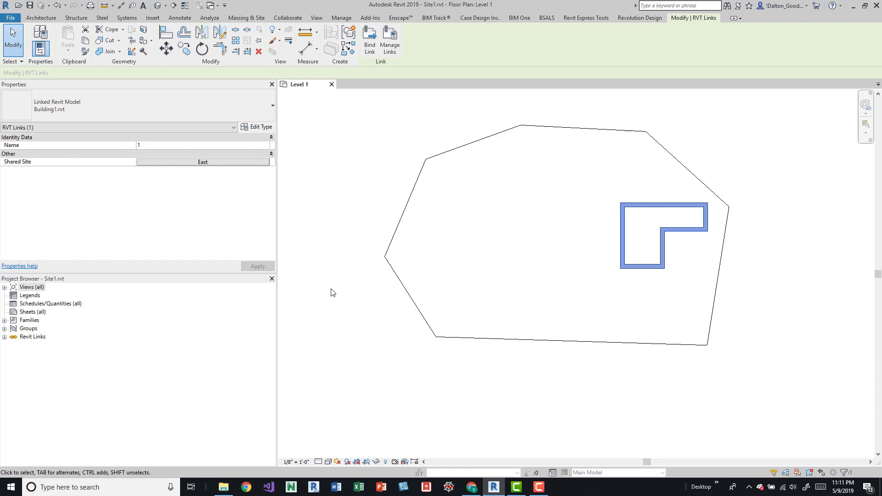
# Move the linked building from the East shared site to the West shared site
pyautogui.click(218, 162)
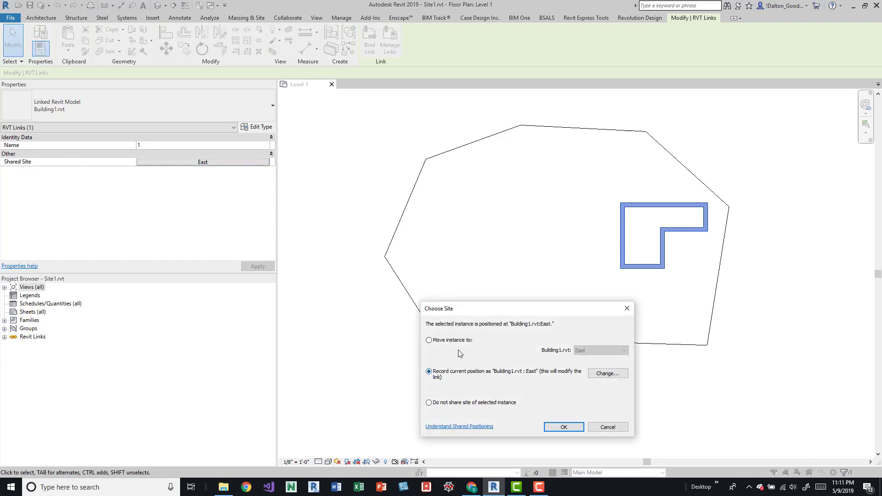
pyautogui.click(470, 341)
pyautogui.click(603, 351)
pyautogui.click(596, 371)
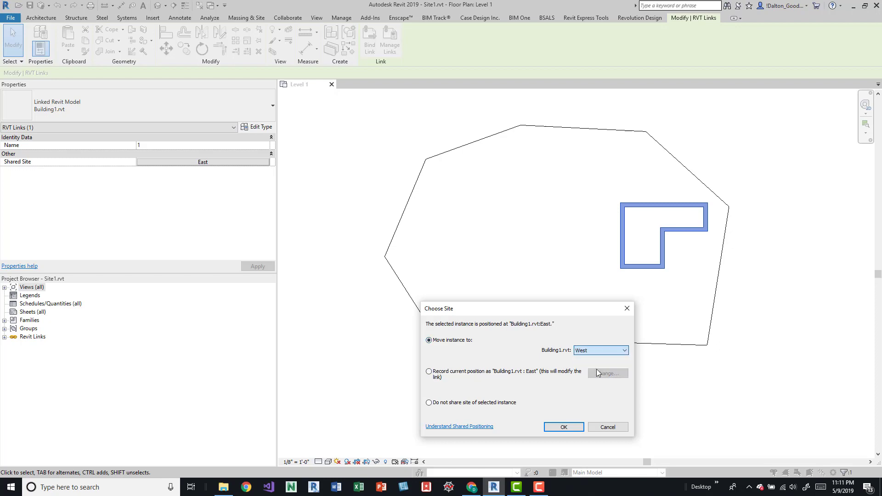
pyautogui.click(568, 428)
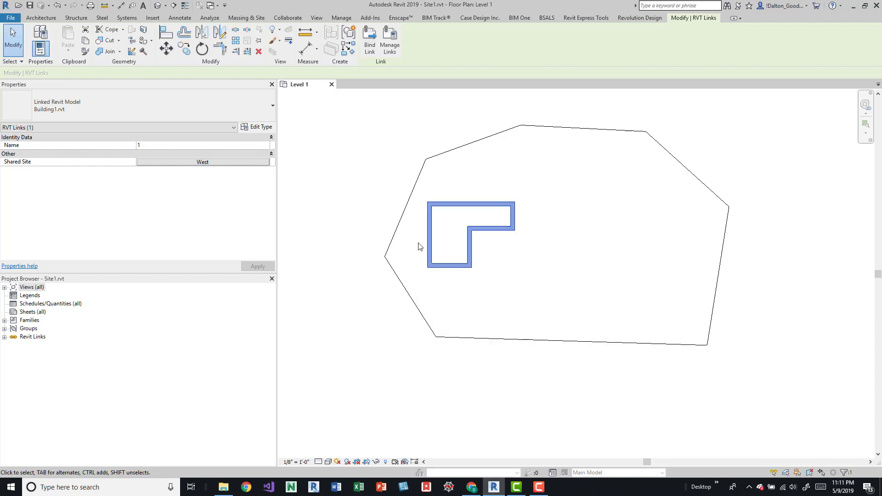
pyautogui.click(231, 163)
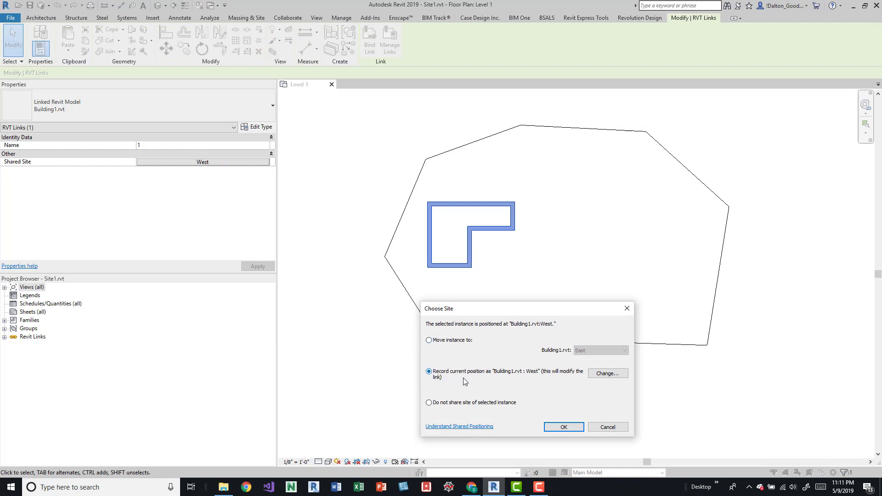
pyautogui.click(614, 374)
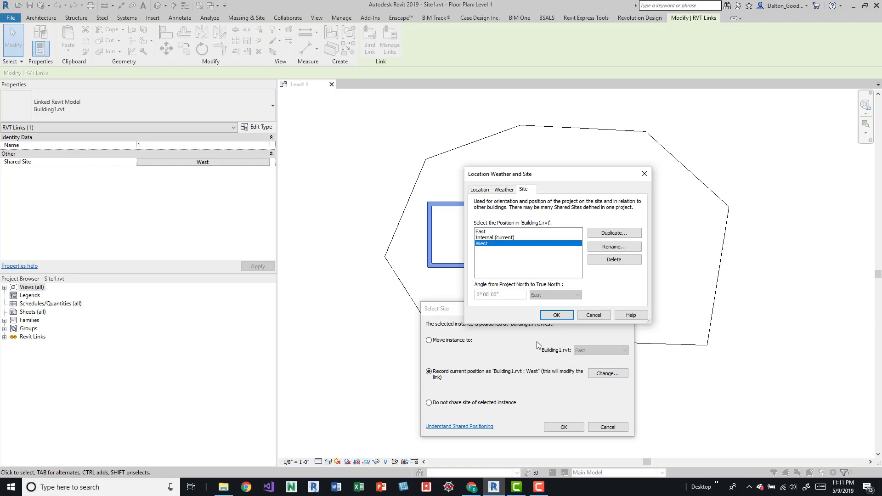
pyautogui.click(482, 231)
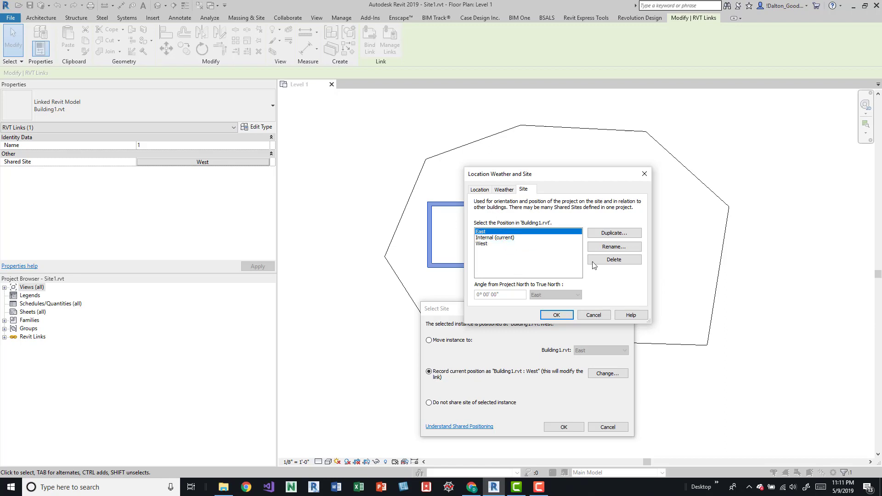
pyautogui.click(556, 315)
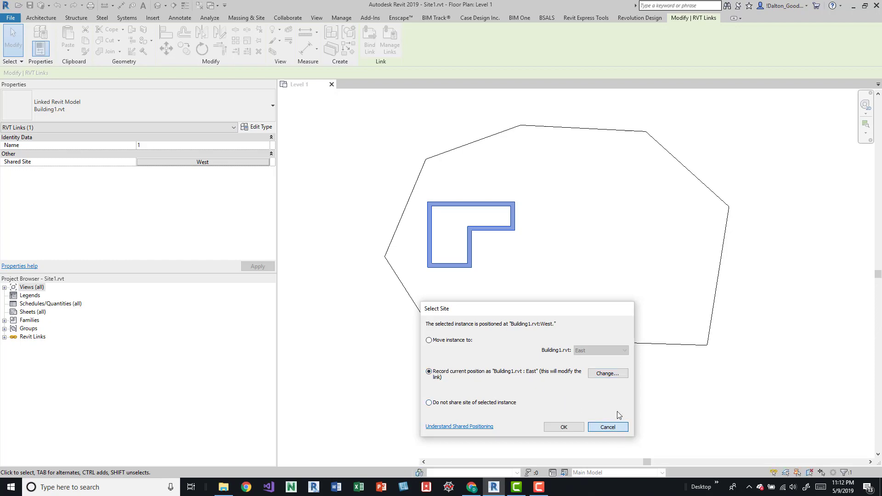
pyautogui.click(612, 428)
# Duplicate the linked model's West position as a new site named South and choose it as the position to record
pyautogui.click(540, 248)
pyautogui.click(453, 201)
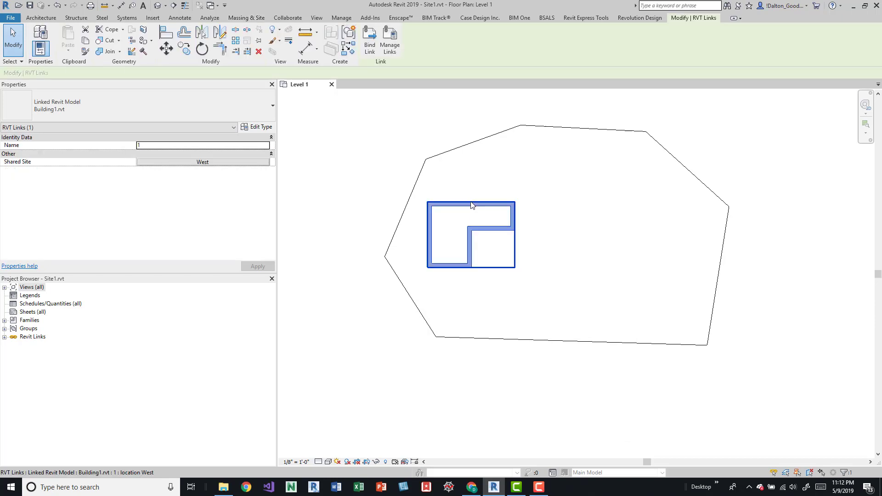
pyautogui.click(232, 164)
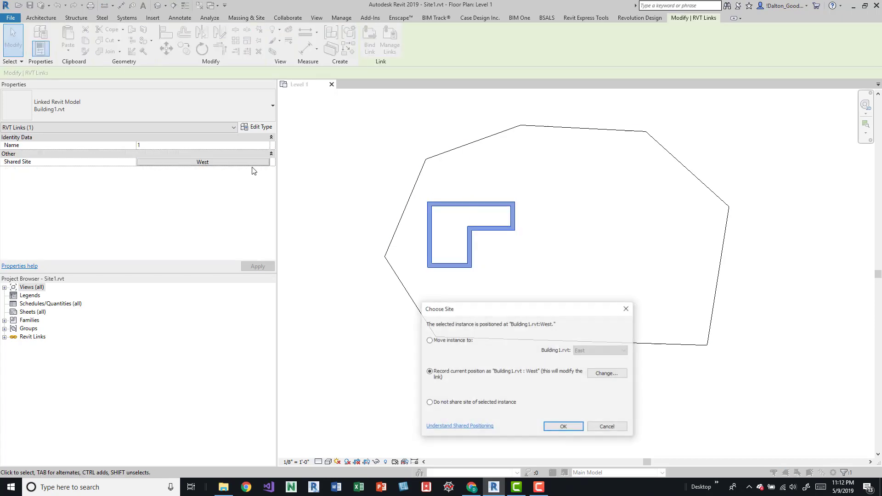
pyautogui.click(608, 373)
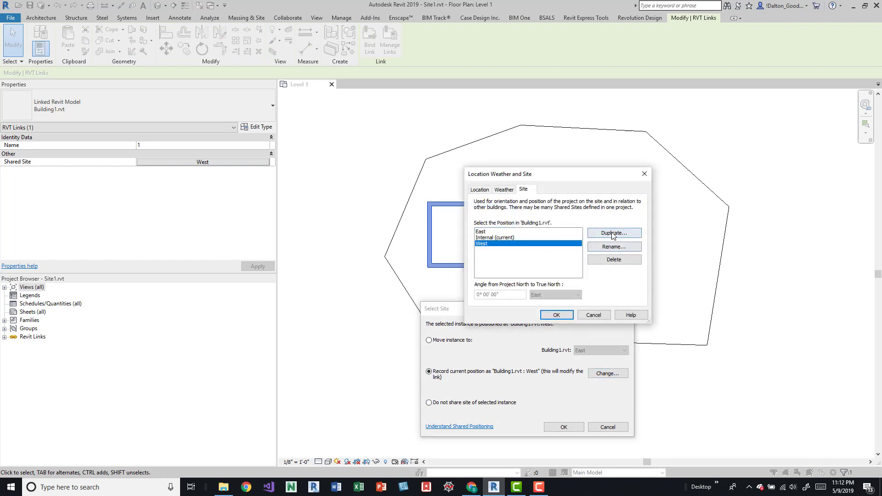
pyautogui.click(613, 233)
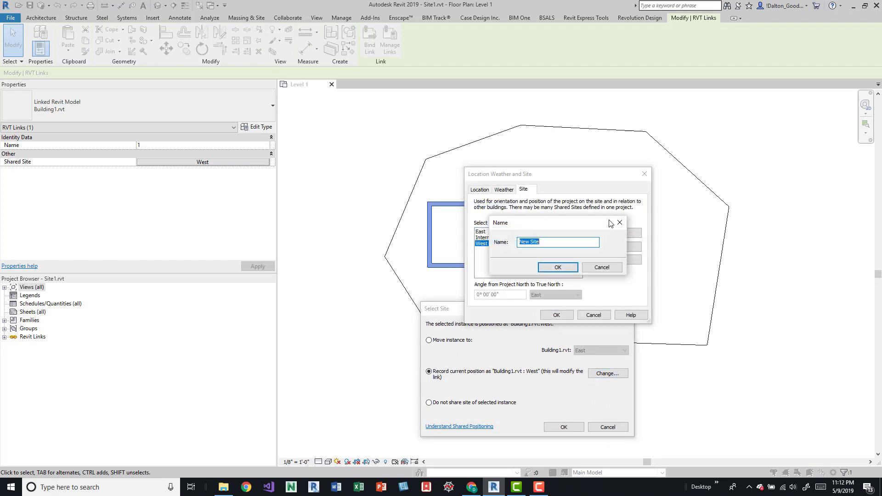
pyautogui.write('South')
pyautogui.click(557, 268)
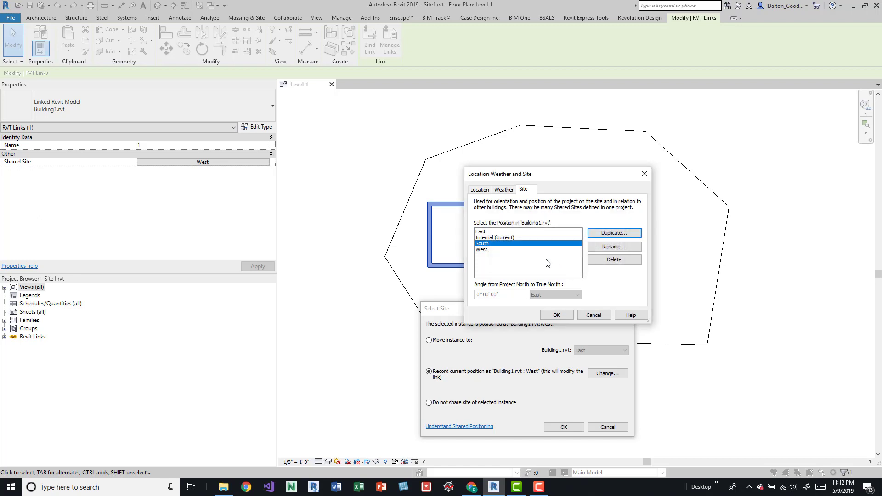
pyautogui.click(556, 315)
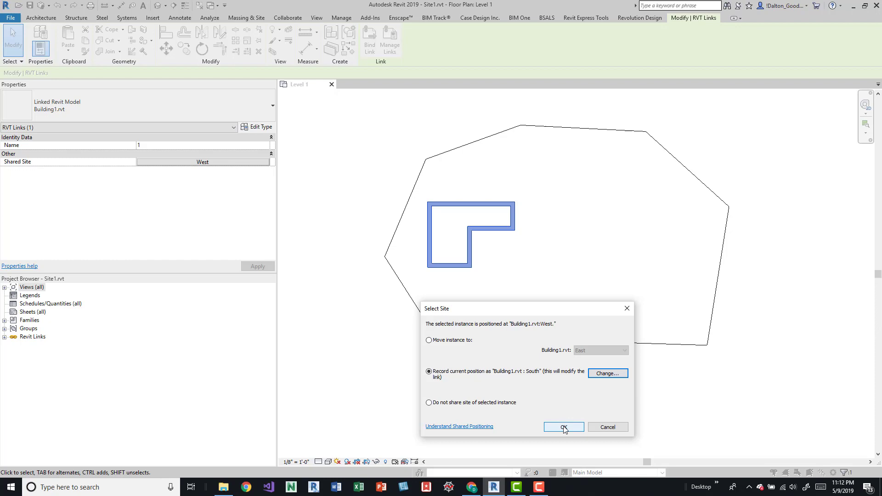
# Stop sharing the linked building's site and move the building to the southern edge of the site boundary
pyautogui.click(429, 403)
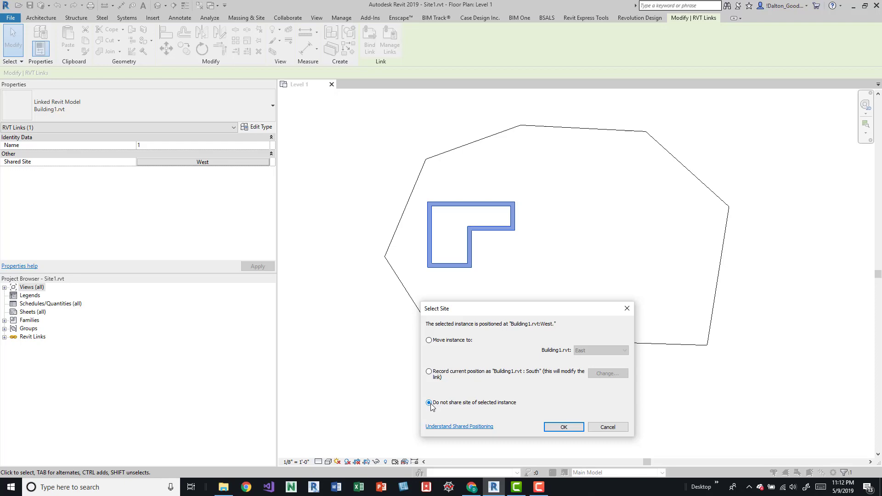
pyautogui.click(567, 426)
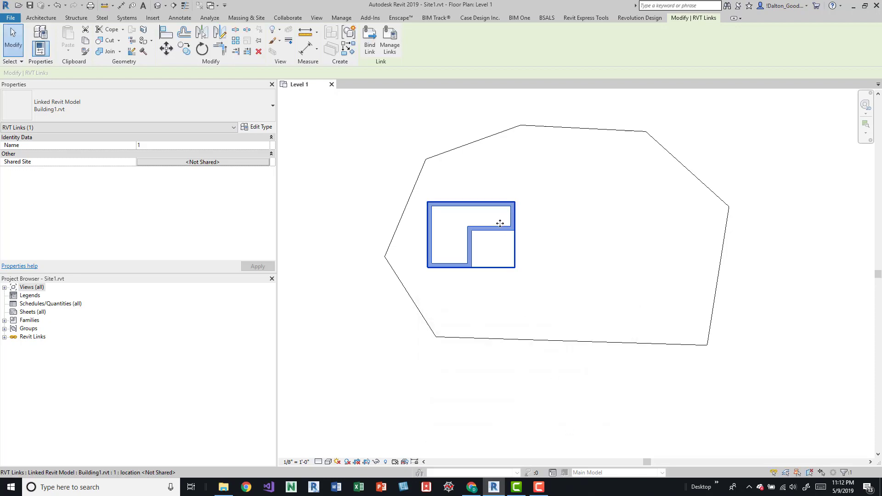
pyautogui.moveTo(499, 225); pyautogui.dragTo(590, 301)
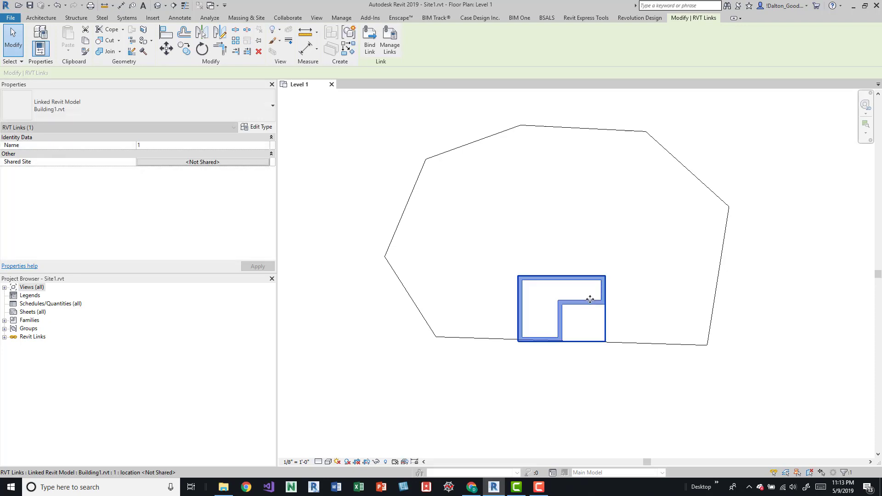
# Record the linked building's current position as the South shared site of Building1.rvt
pyautogui.click(202, 162)
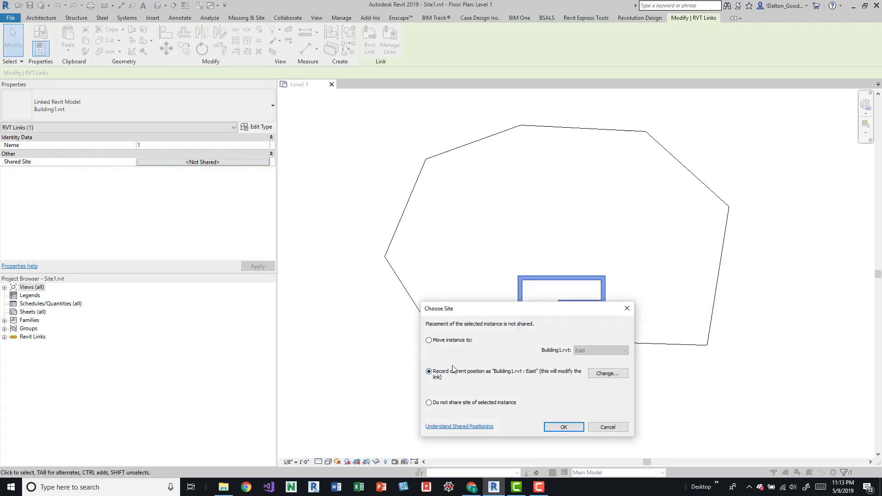
pyautogui.click(601, 376)
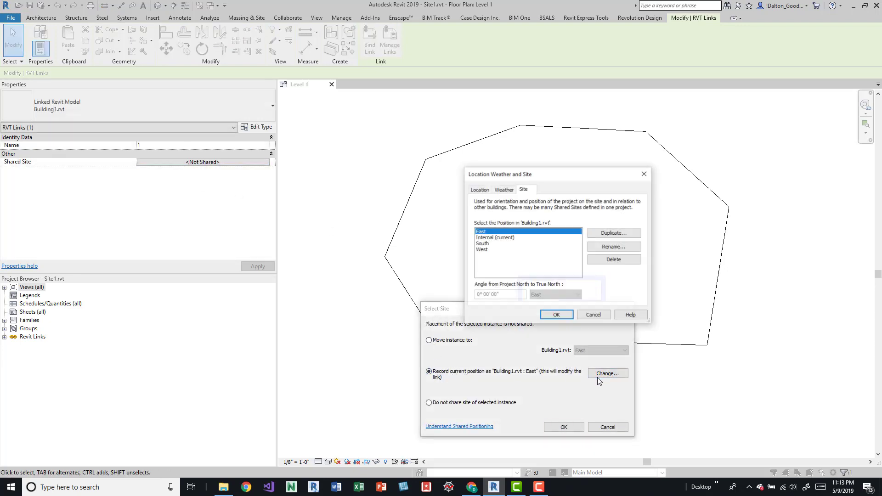
pyautogui.click(482, 245)
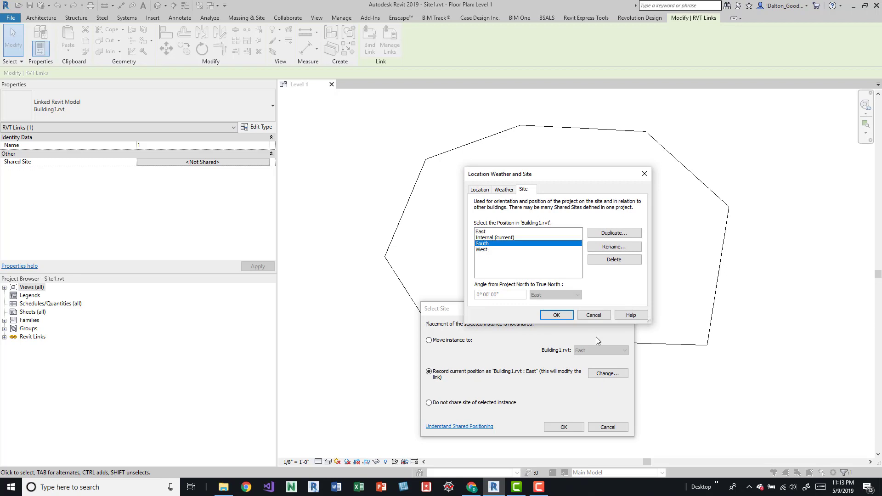
pyautogui.click(556, 315)
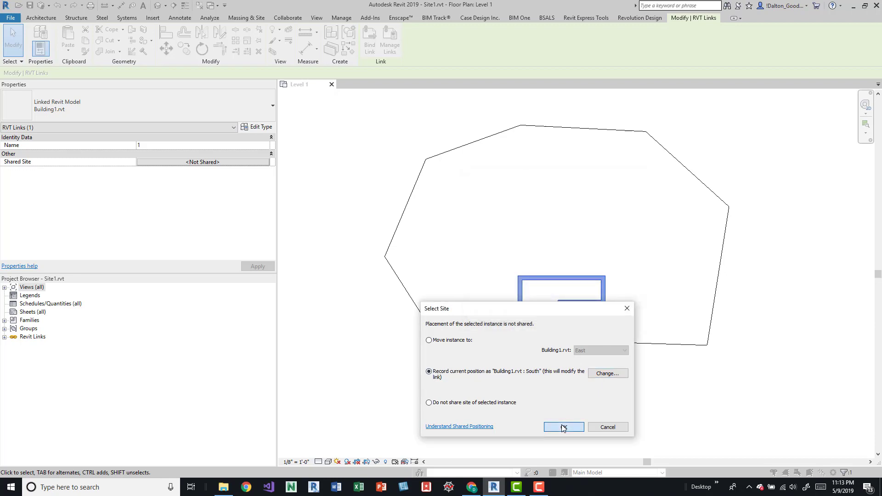
pyautogui.click(560, 429)
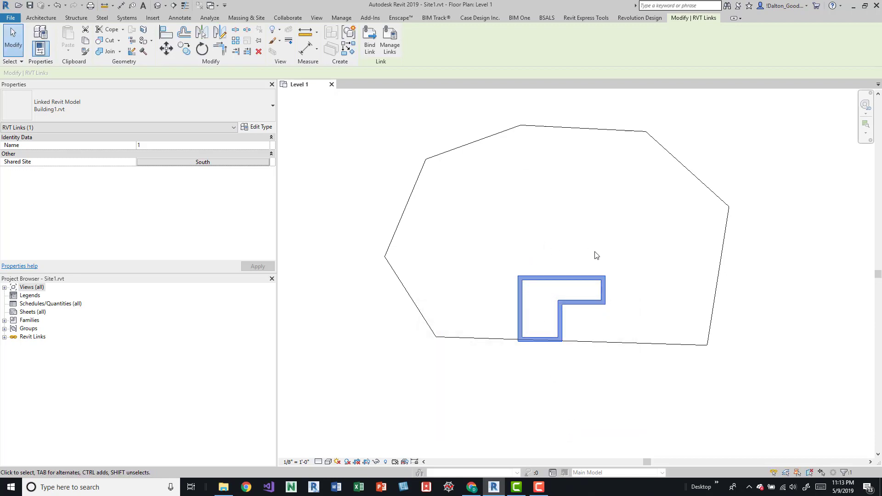
# Move the linked building from the South shared site to the East shared site
pyautogui.moveTo(595, 257); pyautogui.dragTo(563, 275, button='middle')
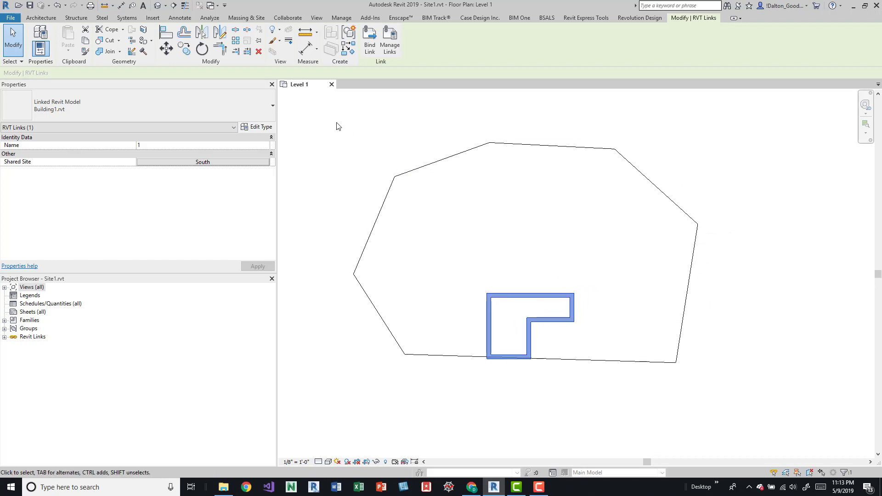
pyautogui.click(224, 164)
pyautogui.click(455, 342)
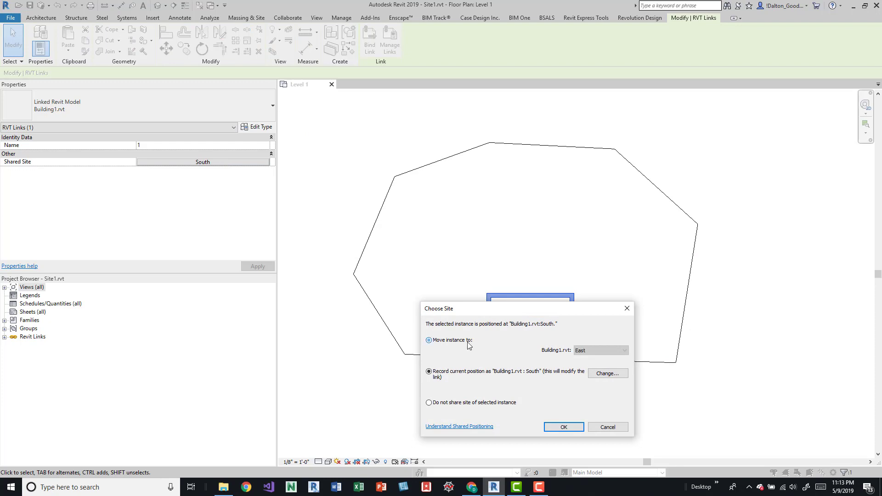
pyautogui.click(563, 427)
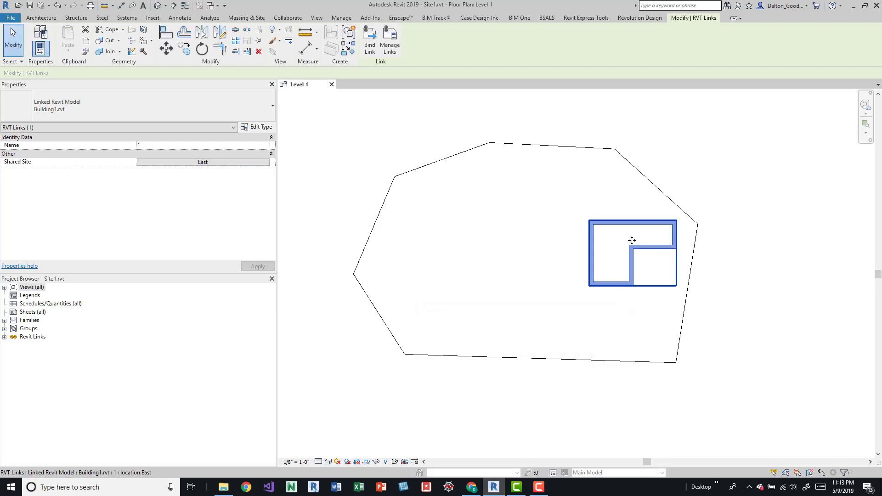
# Move the linked building instance to the South shared site of Building1.rvt
pyautogui.click(230, 162)
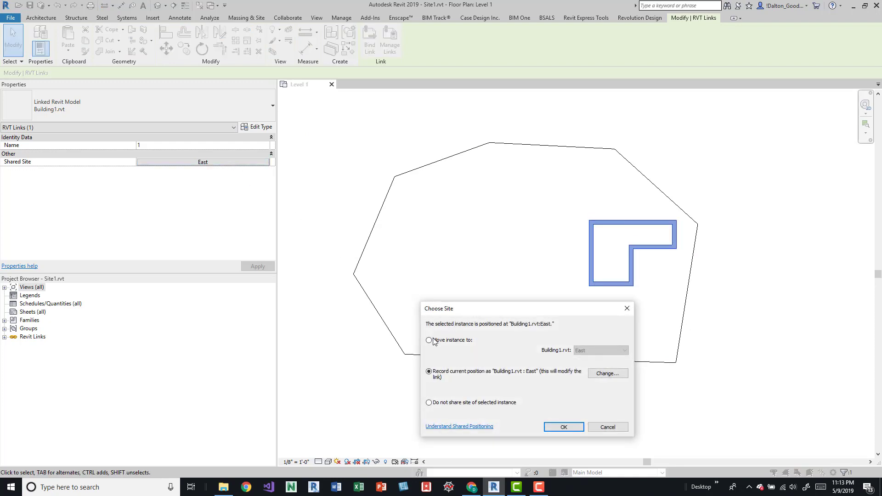
pyautogui.click(435, 340)
pyautogui.click(435, 374)
pyautogui.click(437, 341)
pyautogui.click(601, 350)
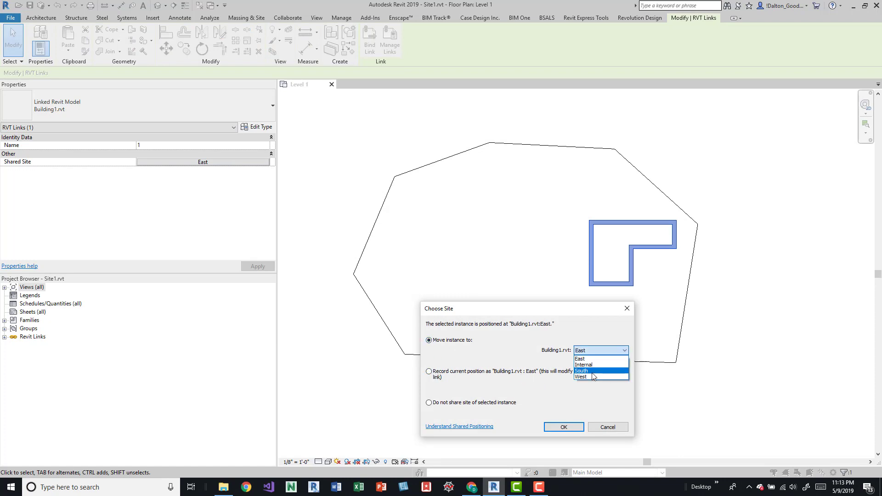
pyautogui.click(597, 374)
pyautogui.click(565, 427)
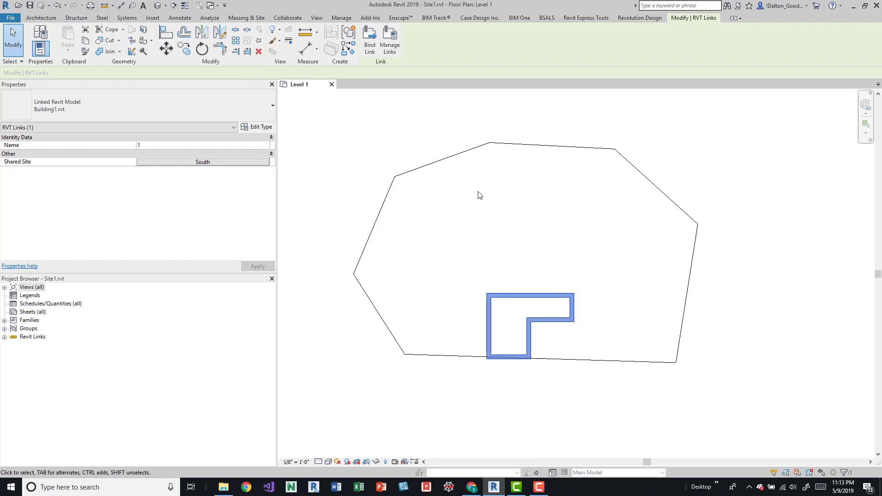
# Start saving Site1.rvt to review the options for the link's changed position, and cancel without saving
pyautogui.click(29, 5)
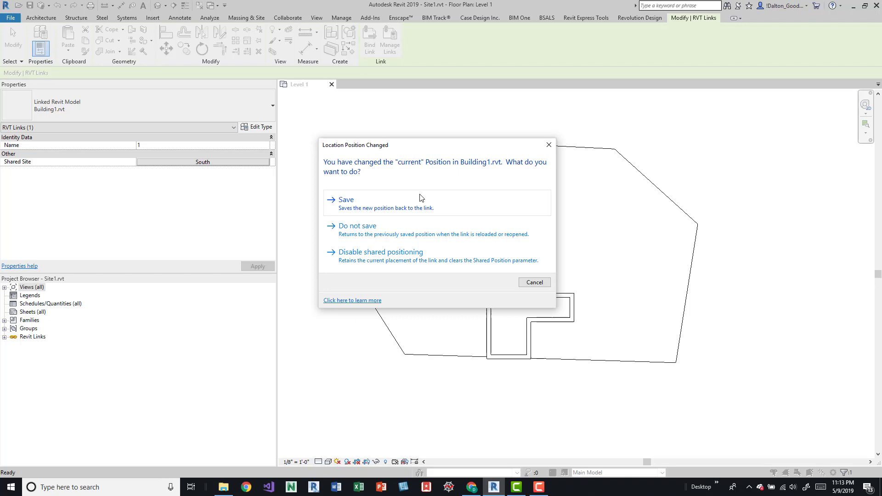
pyautogui.click(549, 145)
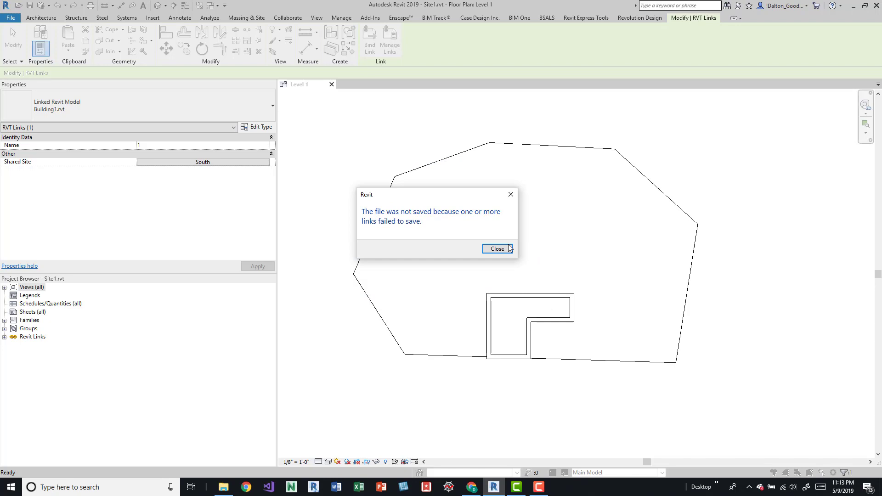
pyautogui.click(498, 249)
pyautogui.click(497, 249)
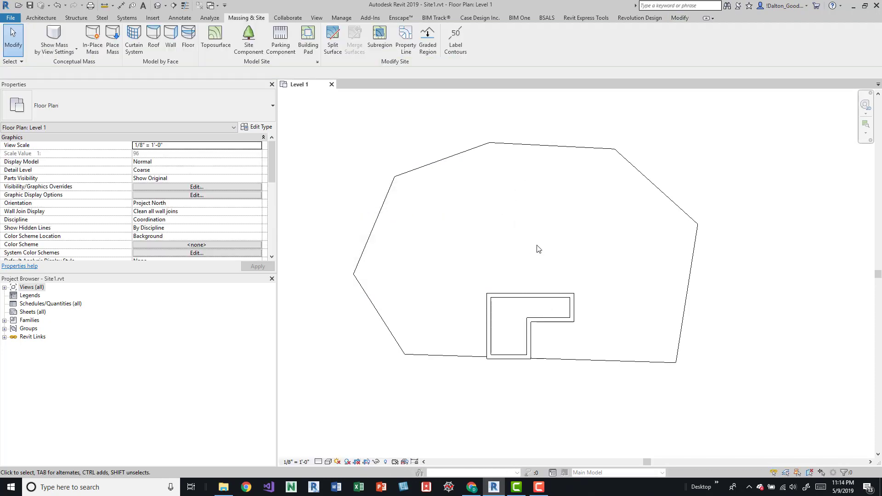
pyautogui.click(532, 299)
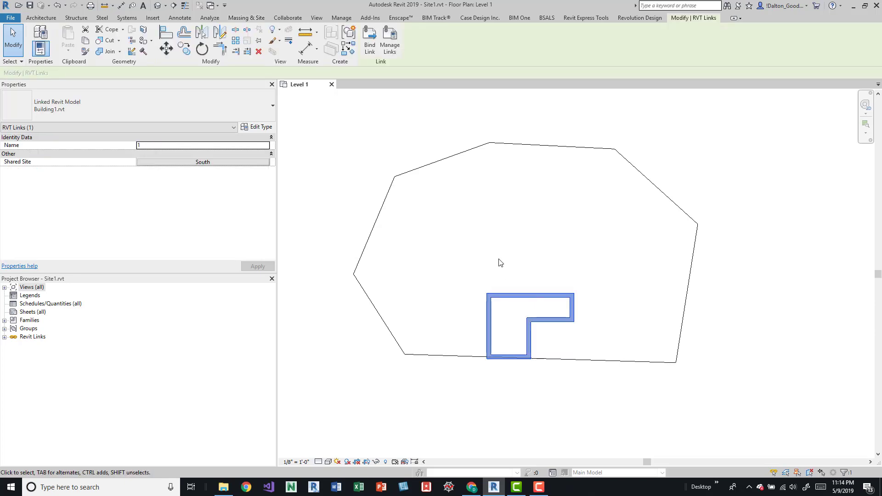
pyautogui.click(258, 44)
pyautogui.click(420, 144)
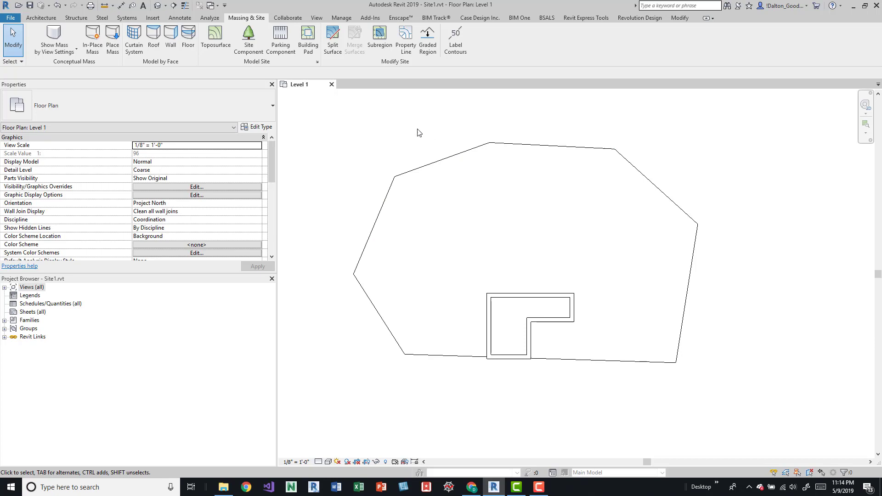
# Examine the sites defined in the Site1 project's location settings
pyautogui.click(311, 20)
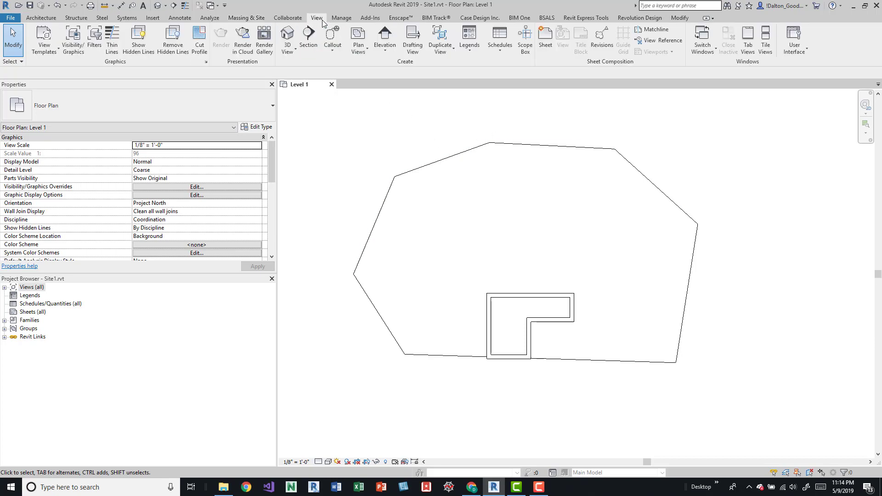
pyautogui.click(340, 19)
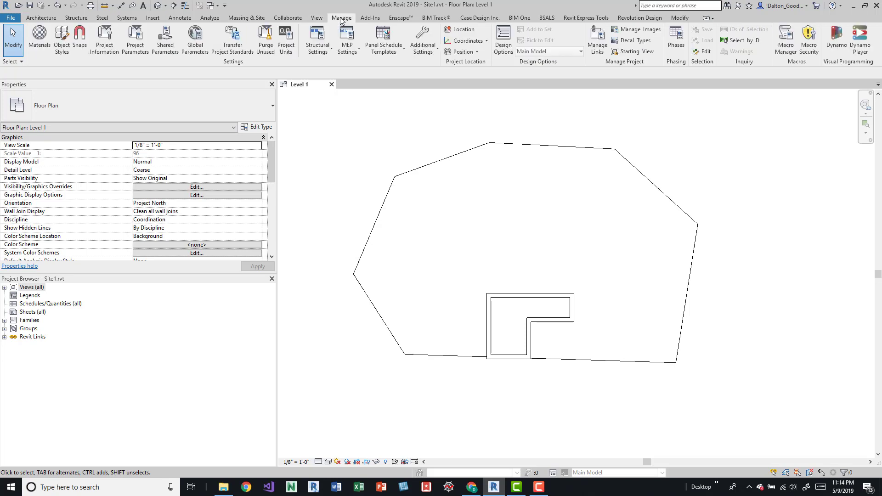
pyautogui.click(463, 29)
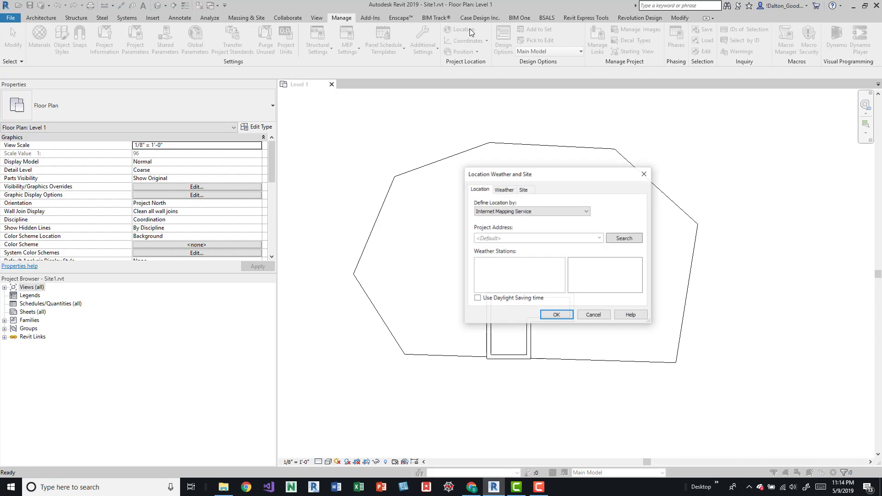
pyautogui.click(525, 190)
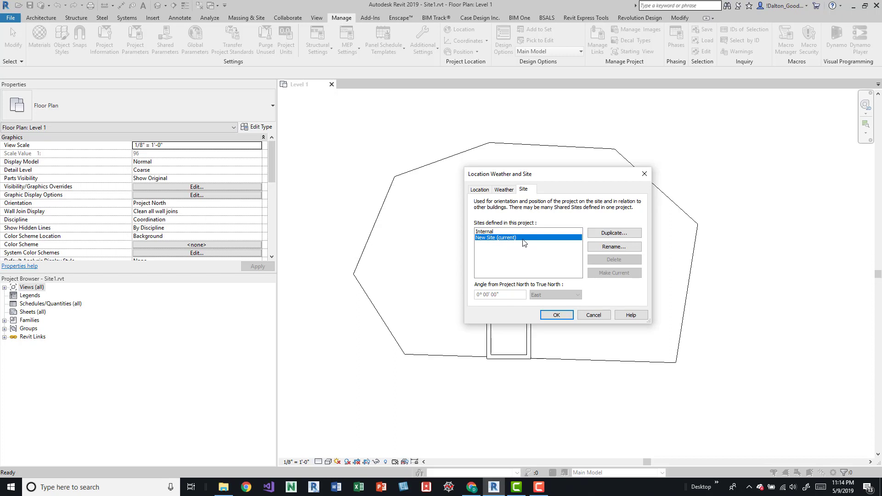
pyautogui.click(557, 315)
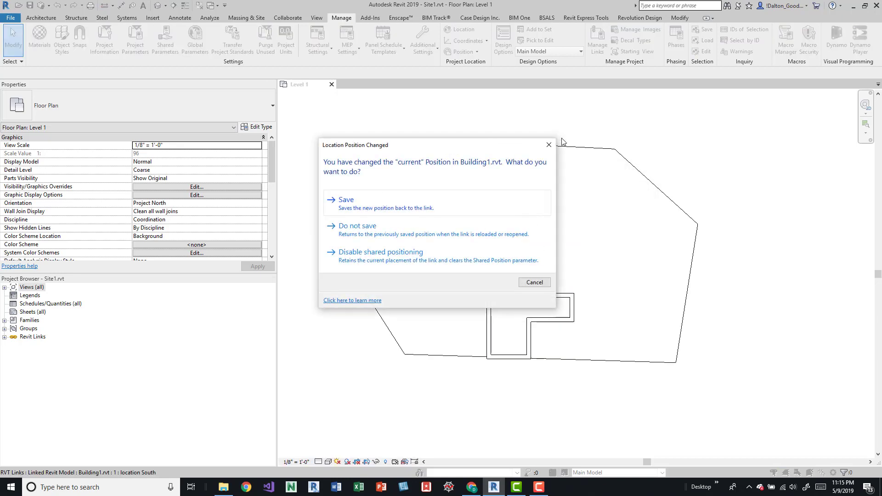
# Dismiss the link position prompt and close Site1.rvt, saving its changes
pyautogui.click(550, 145)
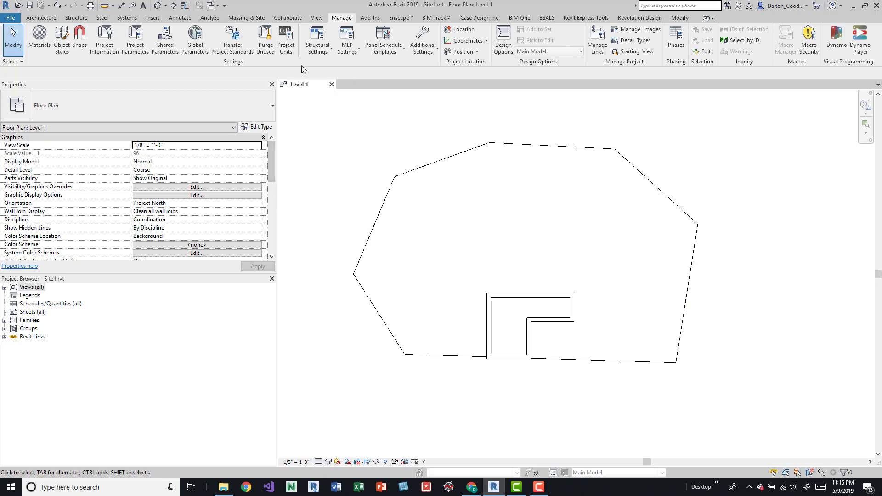
pyautogui.click(332, 84)
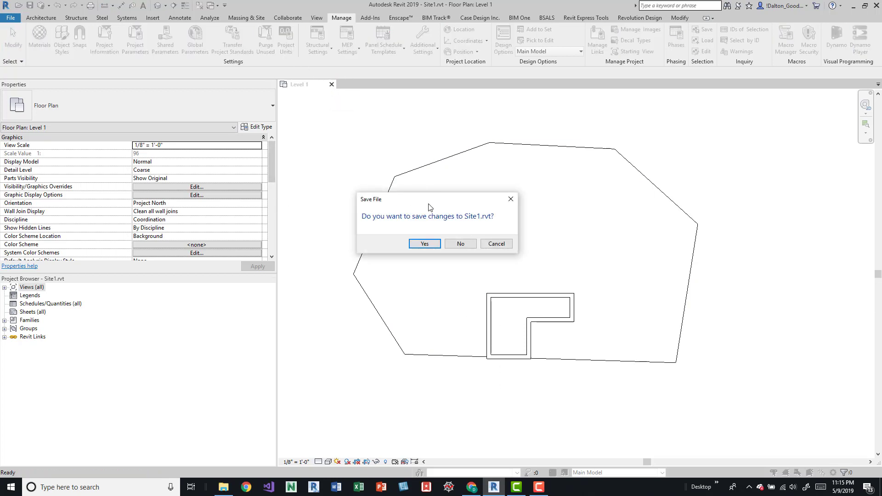
pyautogui.click(424, 244)
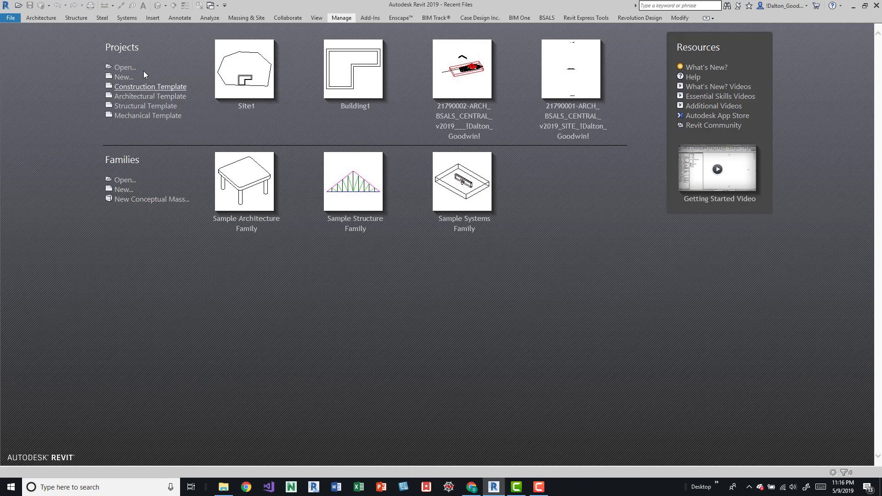
# Open the Building1.rvt project from the 2DifferentBuildingLocation folder
pyautogui.click(125, 68)
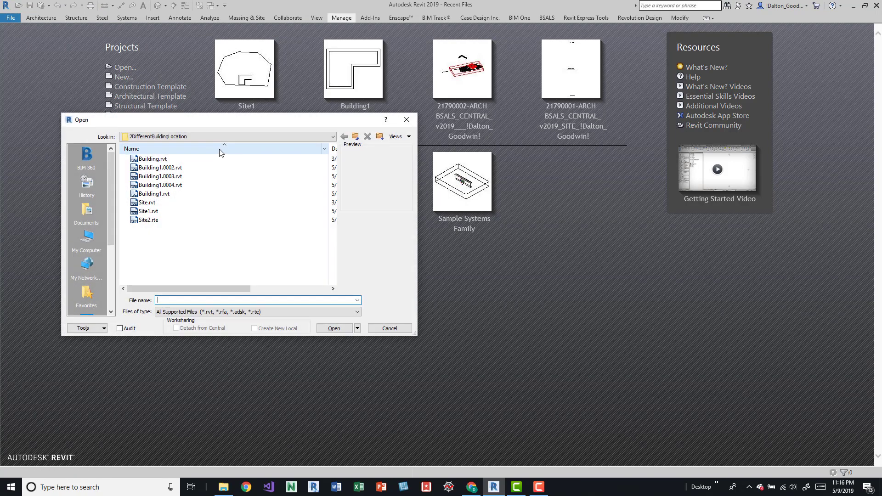
pyautogui.click(170, 194)
pyautogui.click(327, 329)
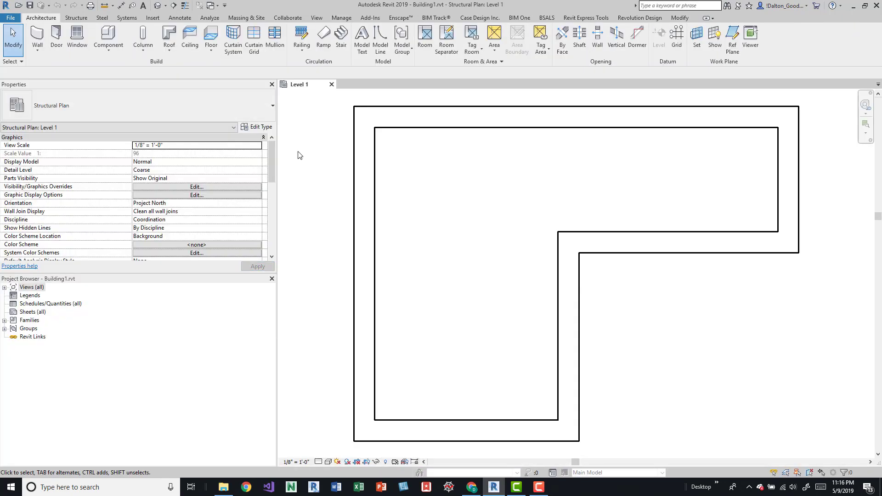
pyautogui.scroll(-3, 477, 206)
pyautogui.moveTo(460, 166); pyautogui.dragTo(461, 225, button='middle')
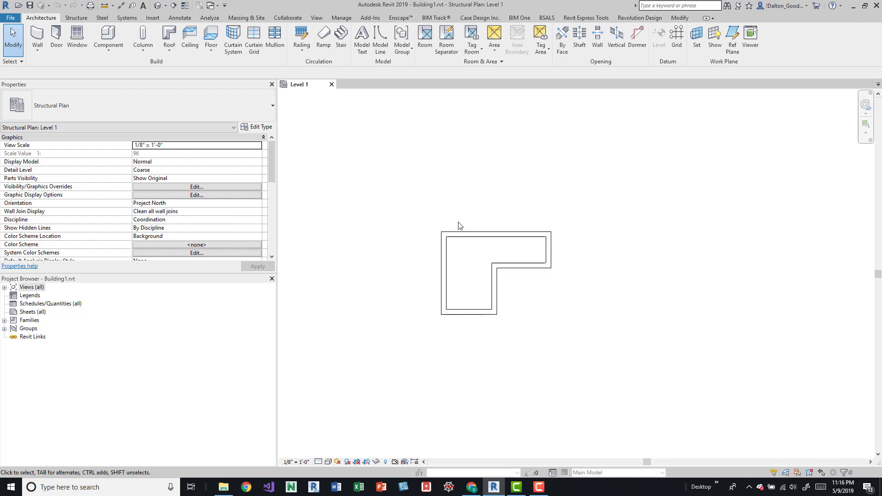
# Add Site1.rvt as a Revit link in the building model, positioned Auto - By Shared Coordinates
pyautogui.click(343, 18)
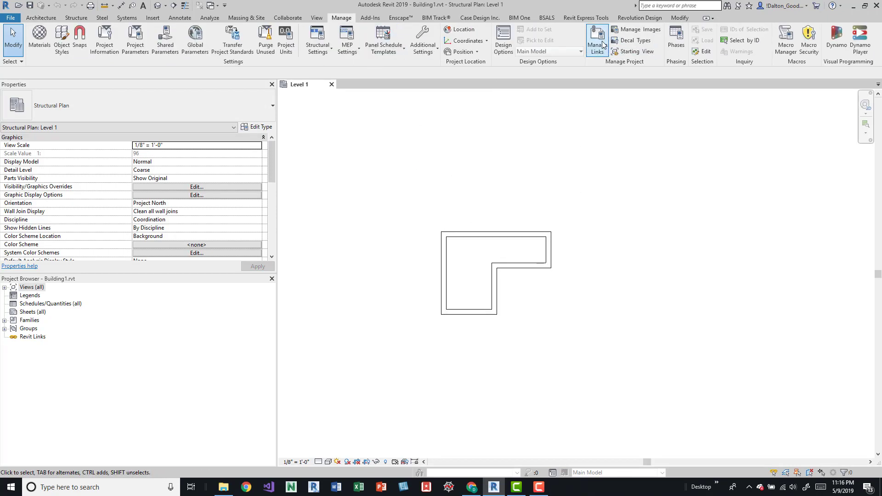
pyautogui.click(598, 40)
pyautogui.click(540, 325)
pyautogui.click(364, 177)
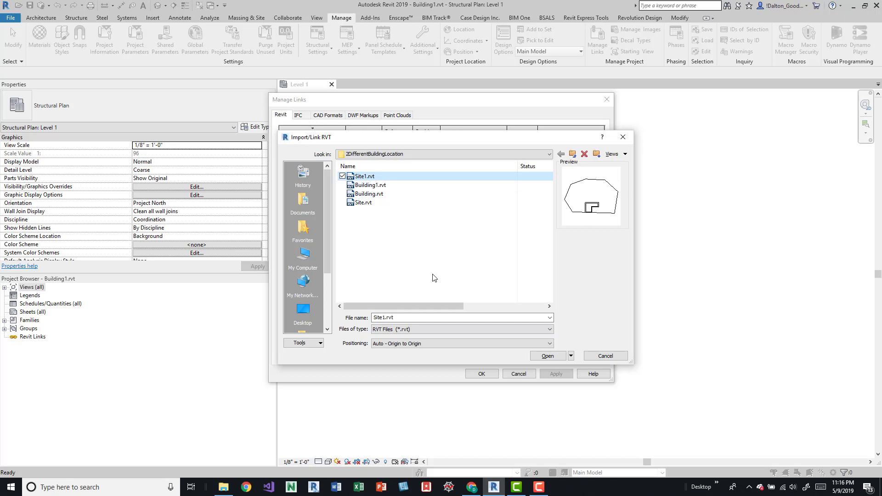
pyautogui.click(430, 343)
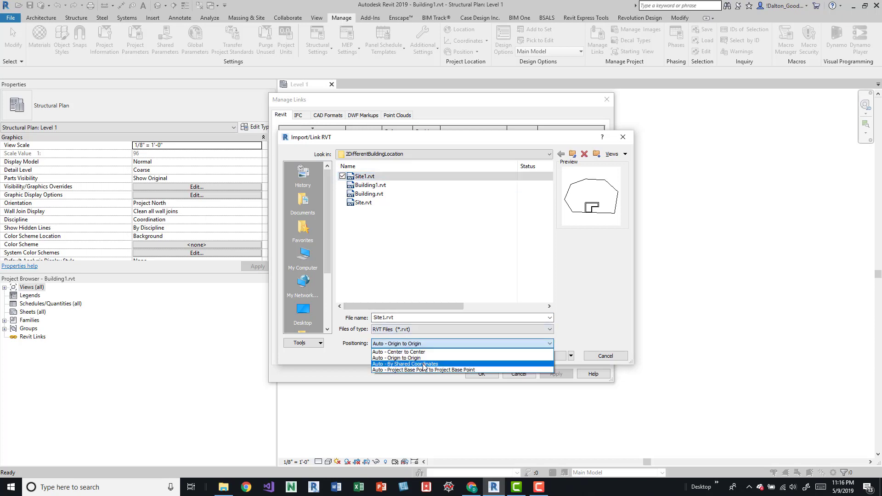
pyautogui.click(421, 363)
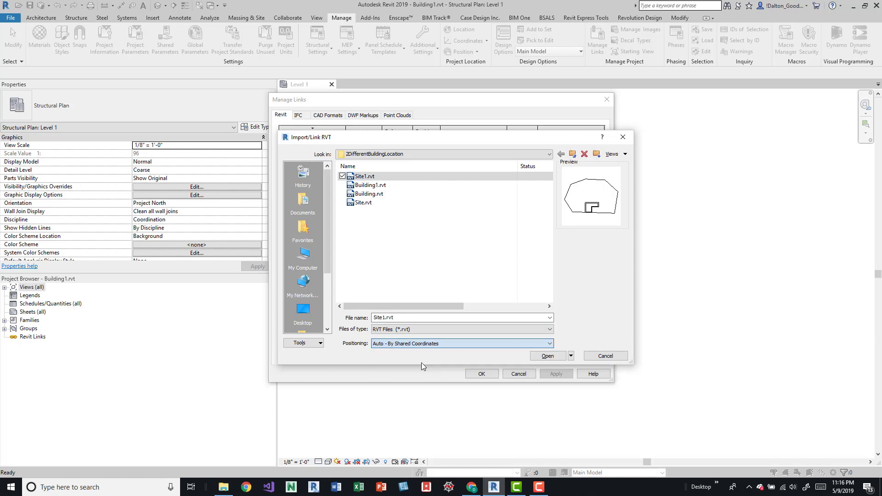
pyautogui.click(532, 361)
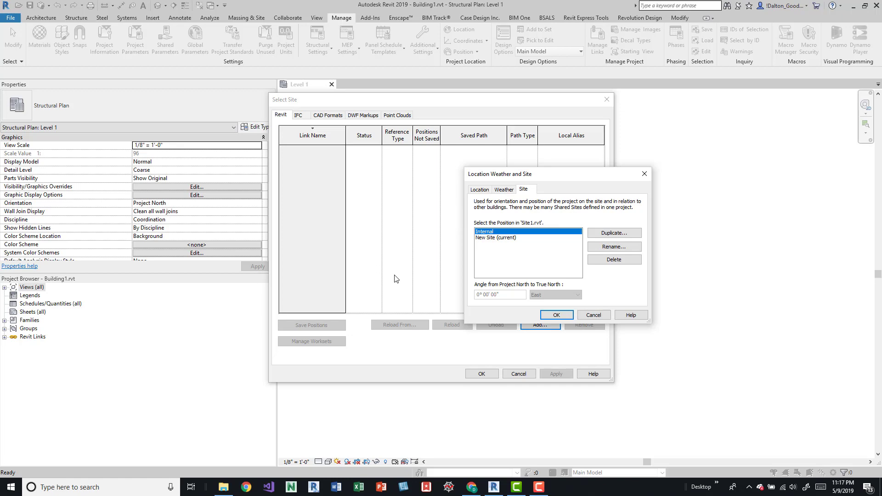
# Choose New Site as the position in Site1.rvt and finish placing the site link
pyautogui.click(489, 237)
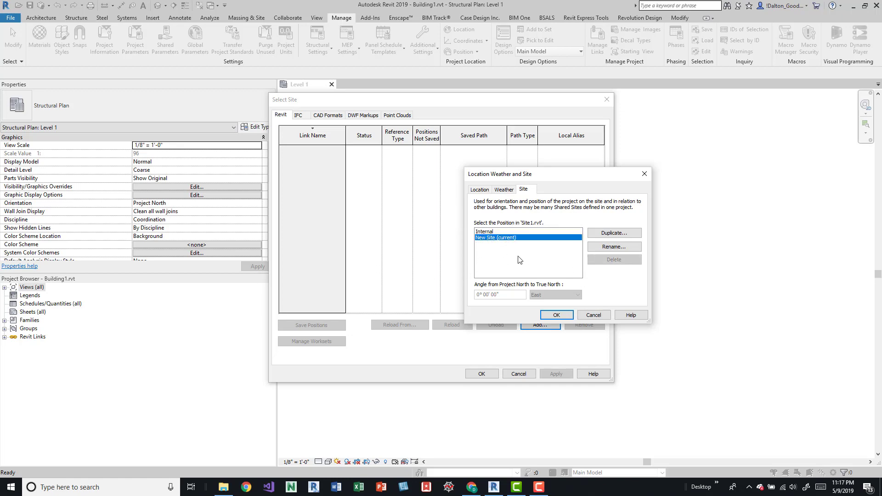
pyautogui.click(556, 315)
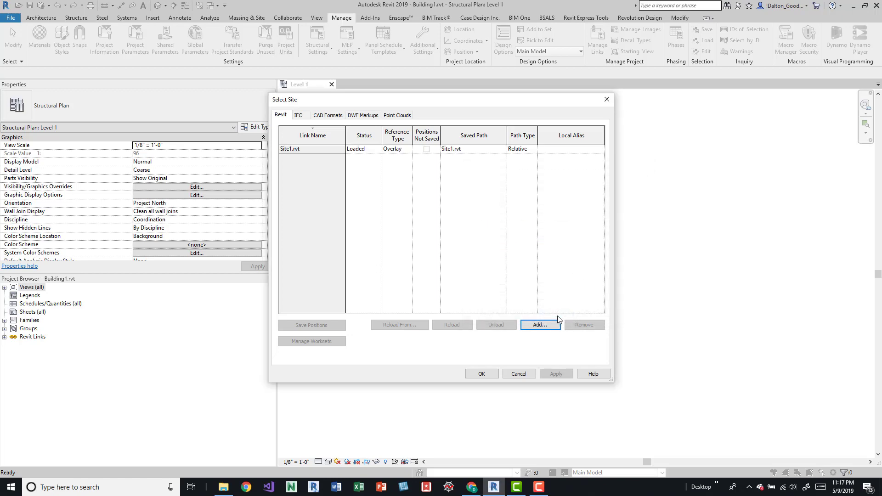
pyautogui.click(482, 373)
pyautogui.moveTo(514, 240); pyautogui.dragTo(494, 254, button='middle')
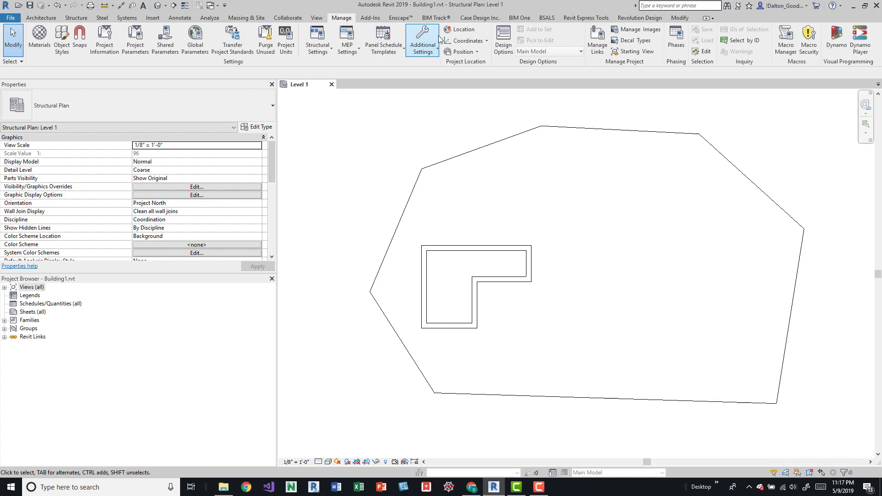
# Make East the current site of the building project
pyautogui.click(461, 30)
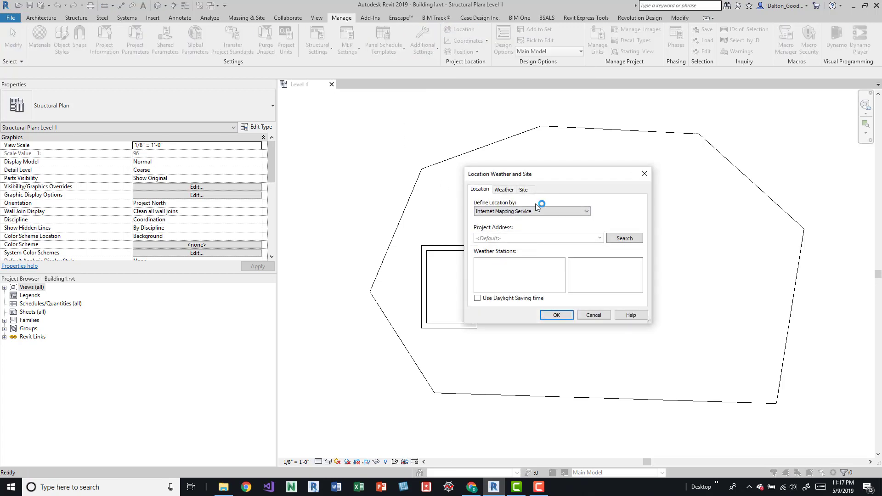
pyautogui.click(528, 190)
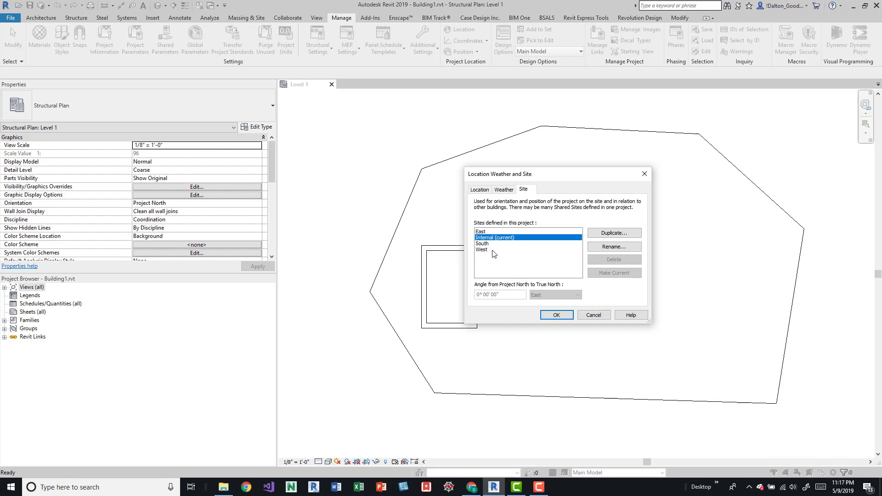
pyautogui.click(491, 232)
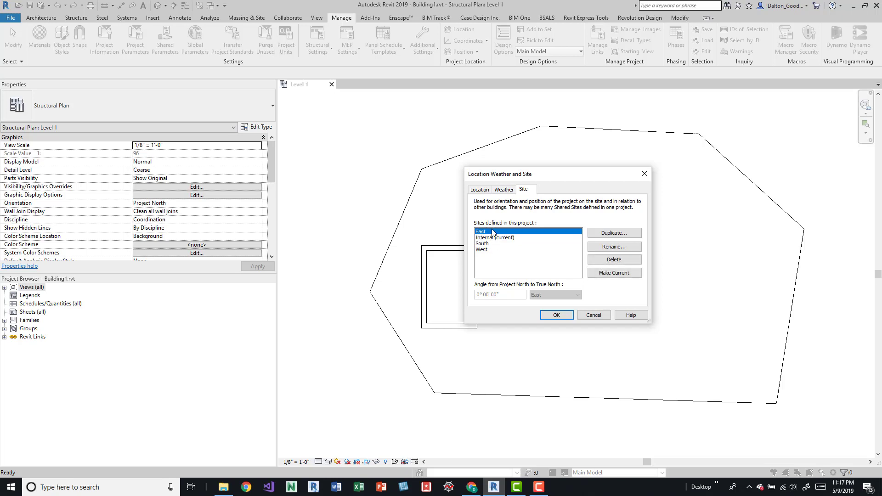
pyautogui.click(597, 273)
pyautogui.click(556, 315)
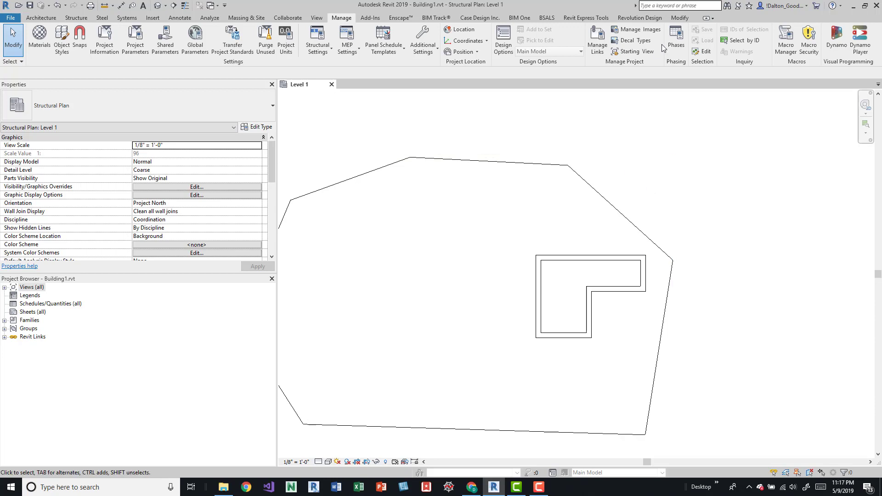
# Make South the current site of the building project
pyautogui.click(461, 29)
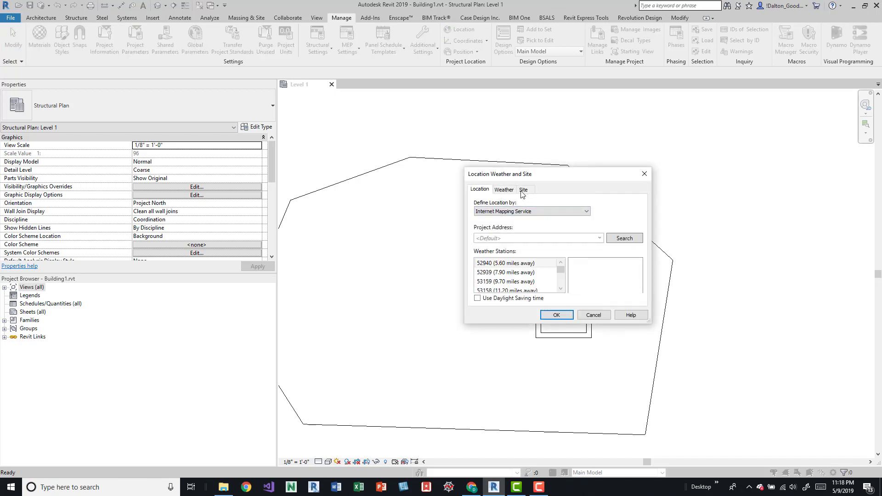
pyautogui.click(522, 191)
pyautogui.click(488, 243)
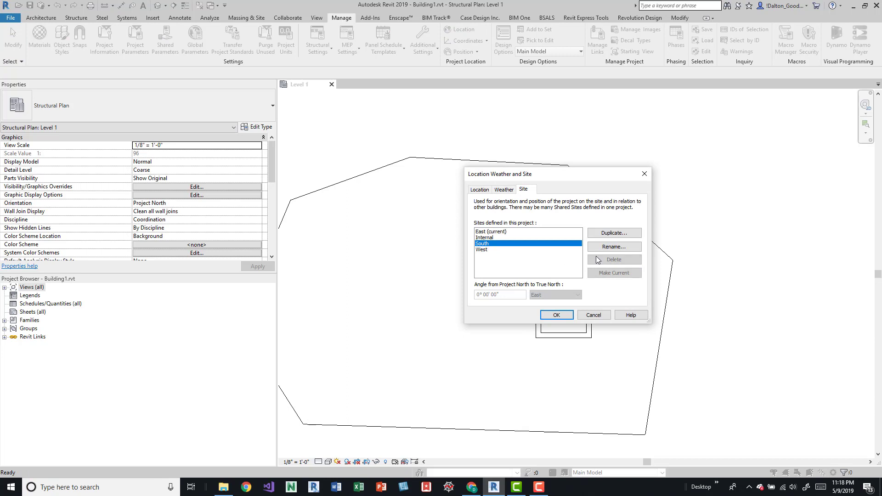
pyautogui.click(609, 274)
pyautogui.click(557, 316)
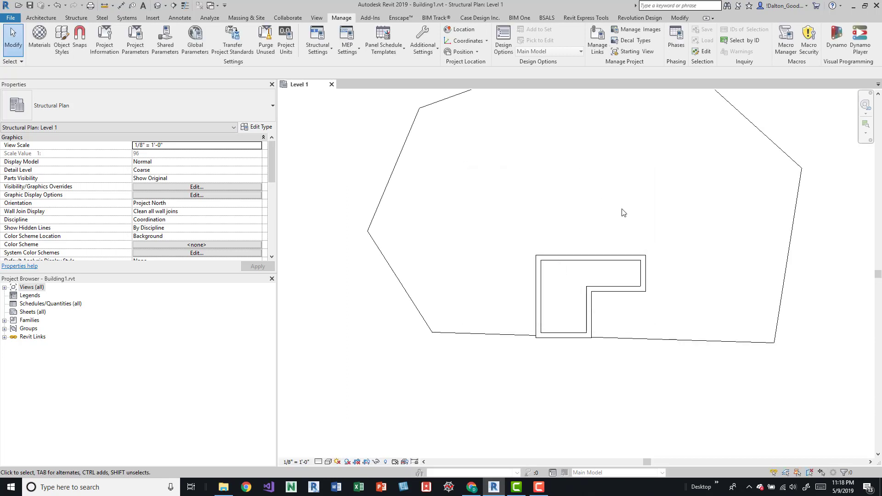